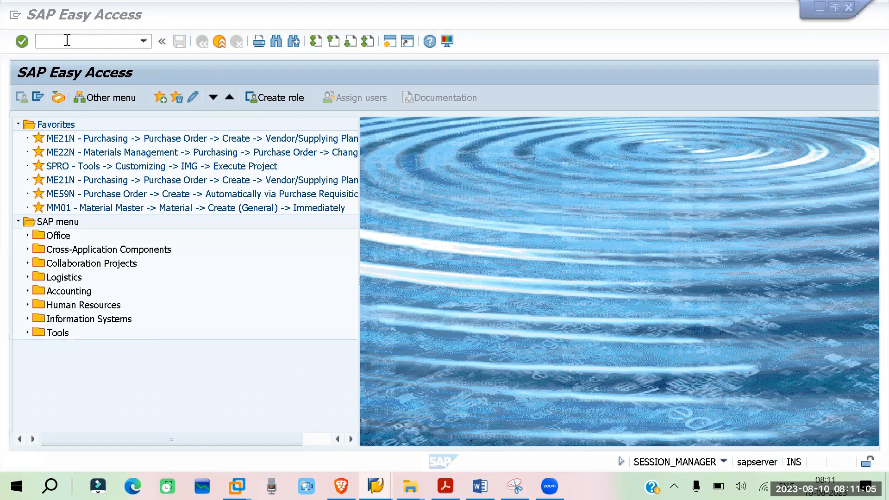
Step: Run transaction SPRO and open the SAP Reference IMG
type("SPRP")
key("Return")
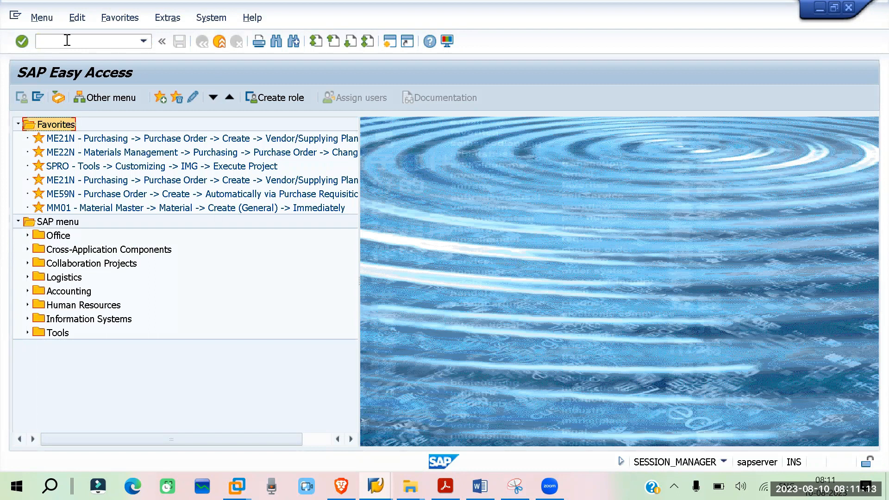
left_click(68, 41)
type("SPRO")
key("Return")
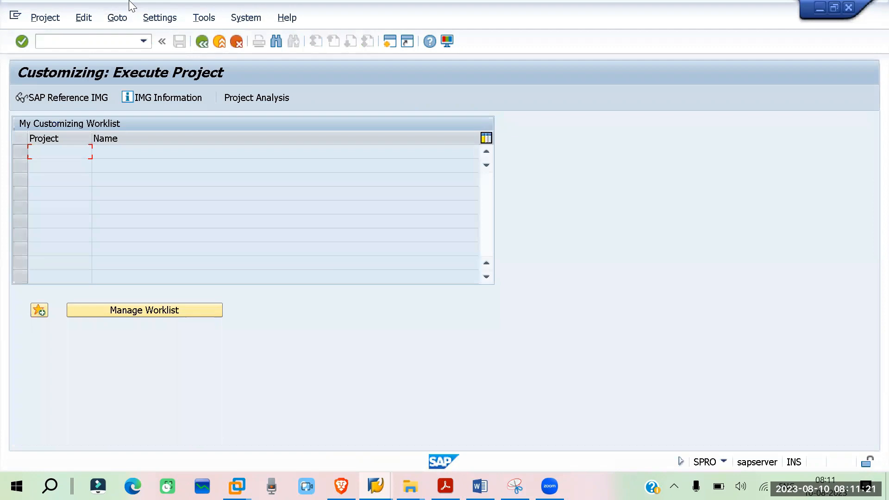
left_click(59, 100)
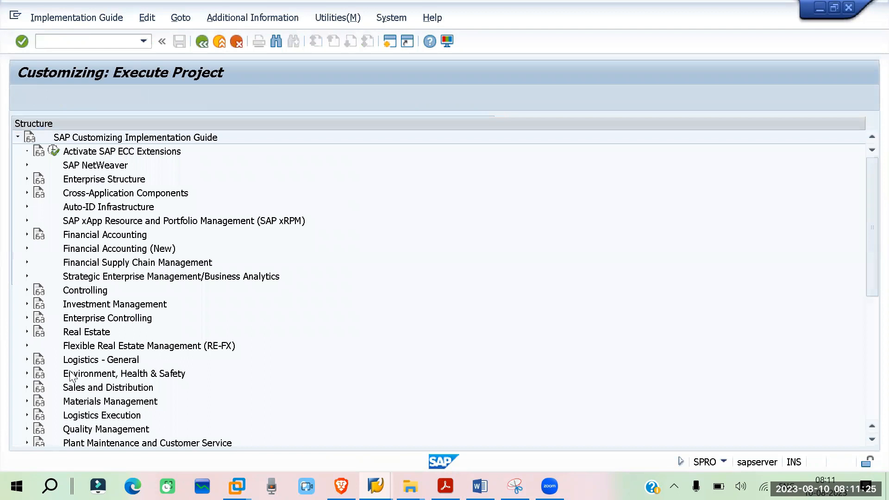
Step: Open Define Account Groups and Field Selection (Vendor) in the IMG under Logistics - General, Business Partner, Vendors, Control
left_click(27, 360)
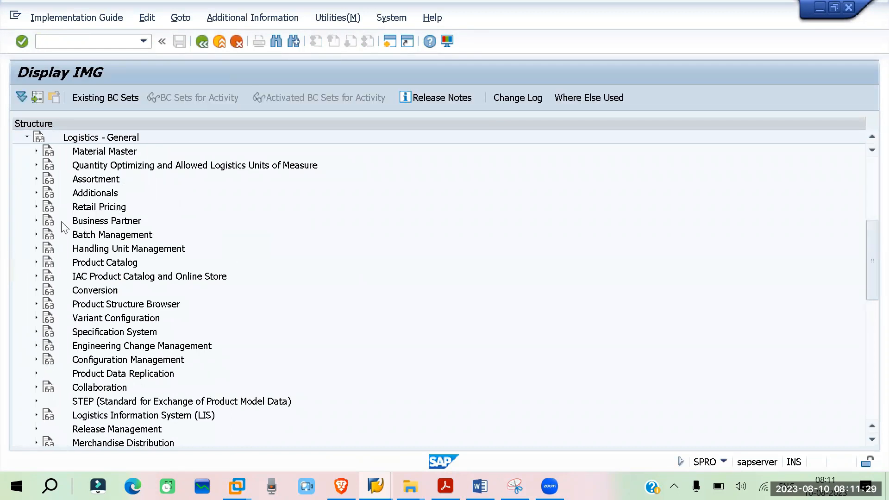
left_click(36, 221)
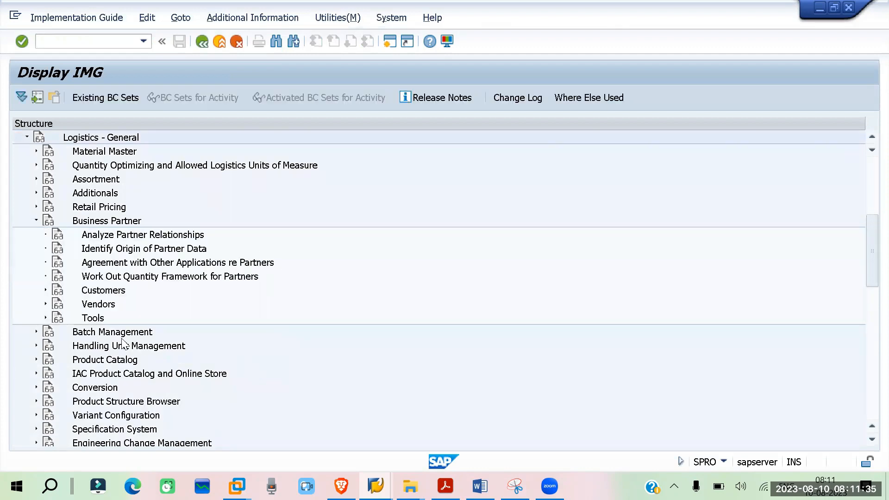
left_click(44, 305)
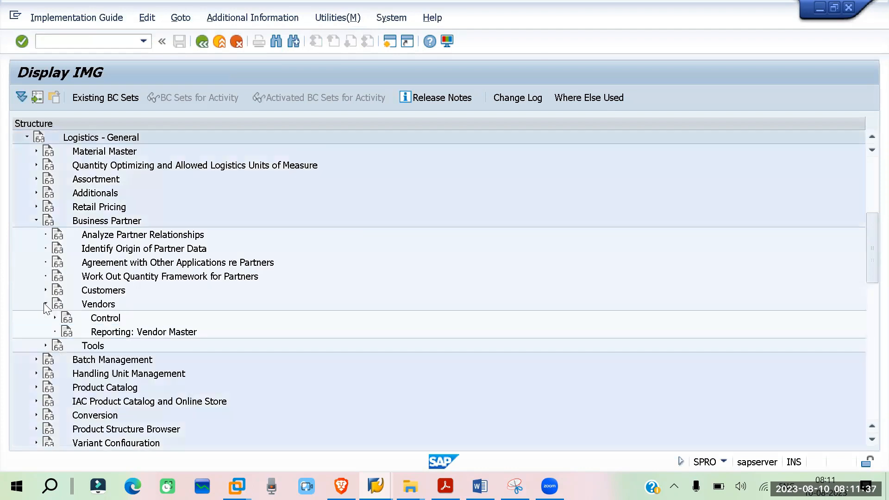
scroll(234, 286, "down", 1)
scroll(240, 292, "down", 1)
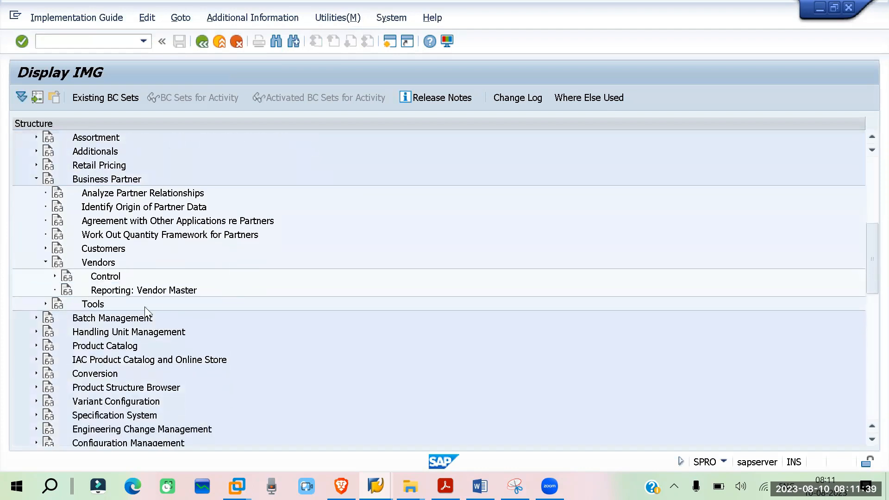
left_click(55, 276)
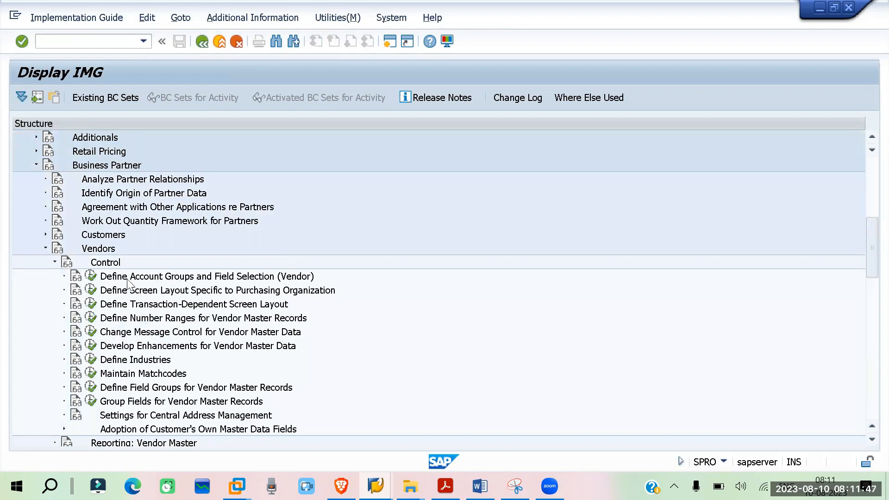
left_click(91, 278)
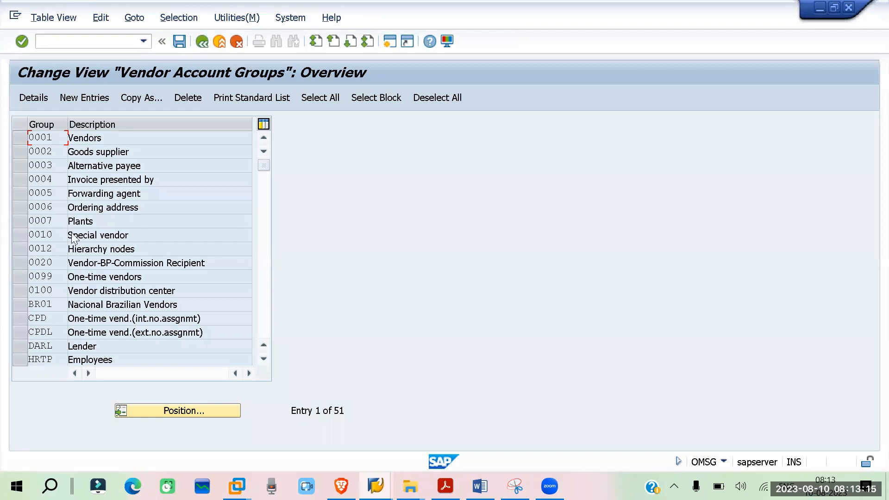
Step: Open the details of vendor account group 0001 and examine its name and number range
left_click(19, 138)
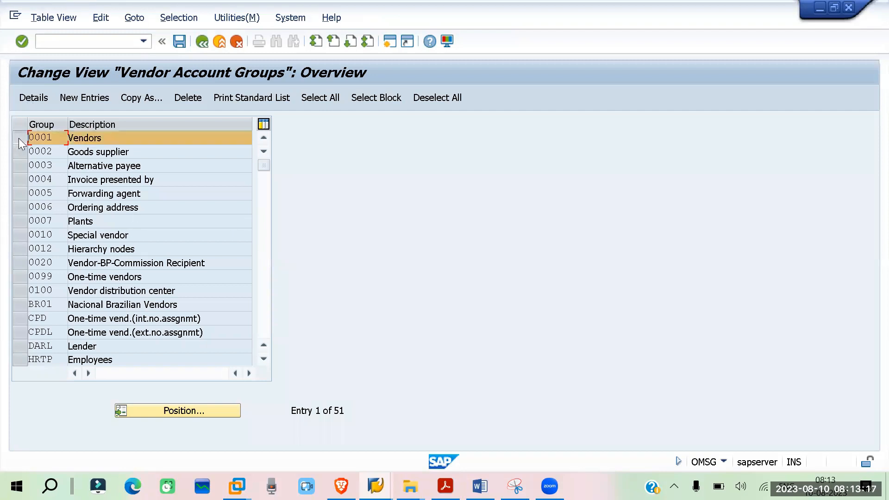
left_click(40, 96)
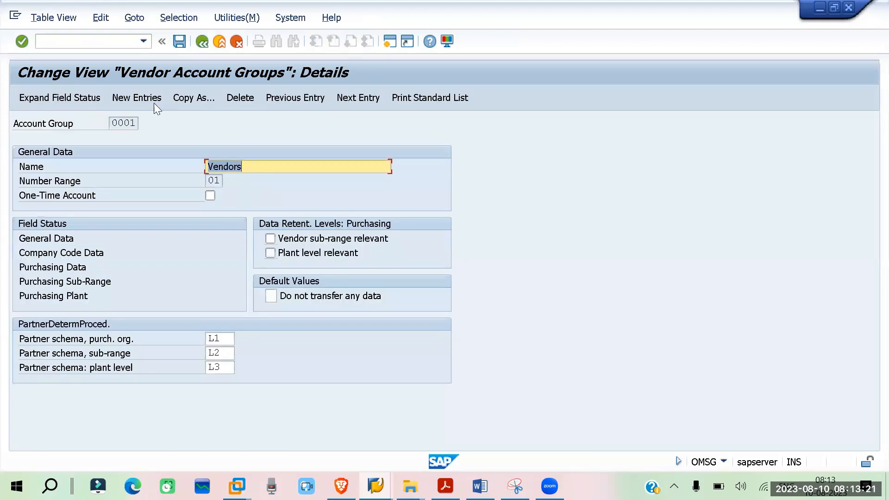
left_click(255, 167)
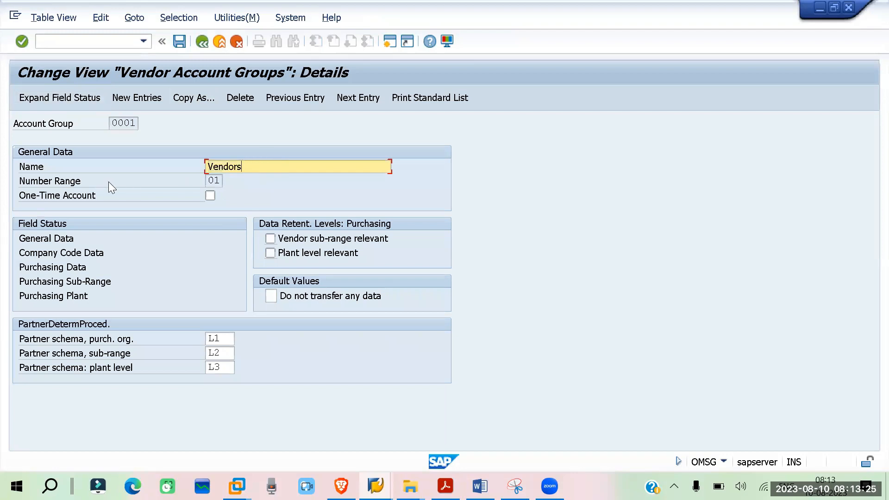
left_click_drag(207, 180, 222, 178)
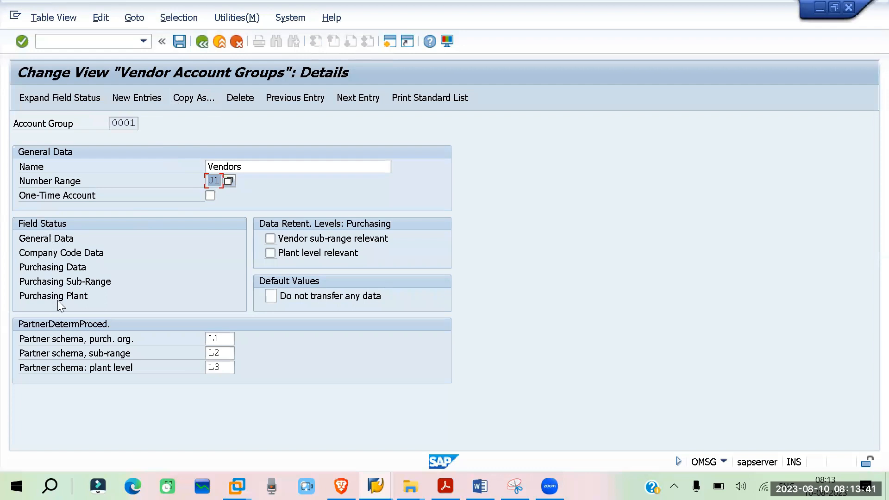
Step: Review the Address field status under General Data for account group 0001, and return to the group's details
double_click(48, 238)
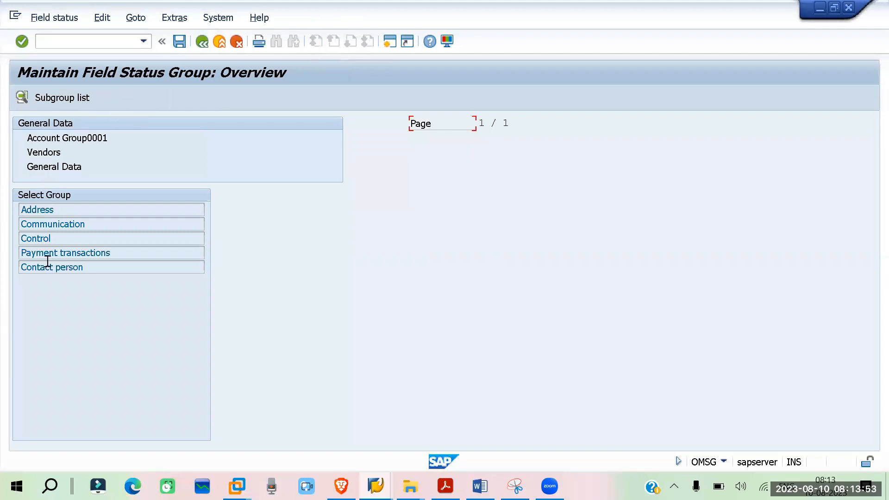
double_click(45, 206)
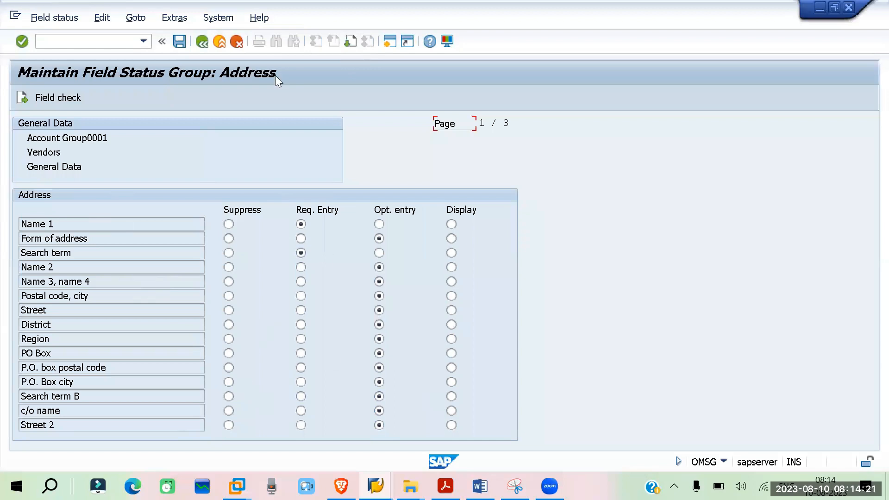
left_click(203, 42)
left_click(202, 42)
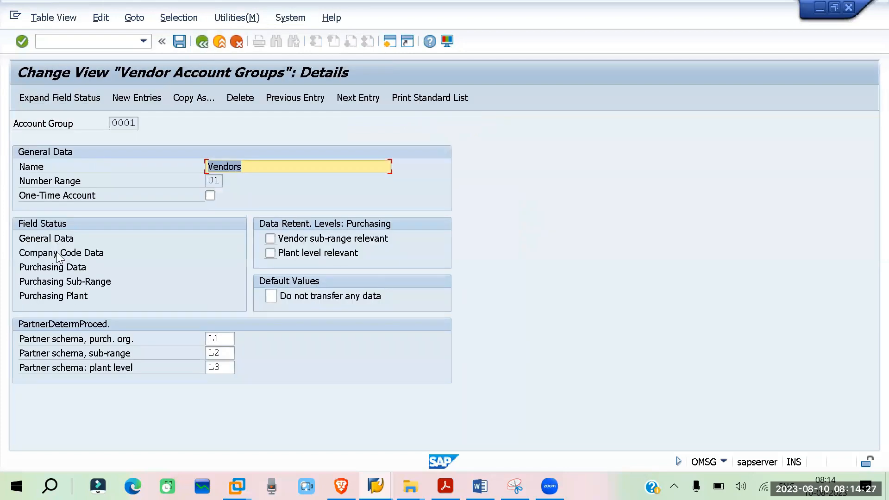
Step: Set Reconciliation account to Display in account group 0001's Company Code Data account management field status, and save
double_click(57, 253)
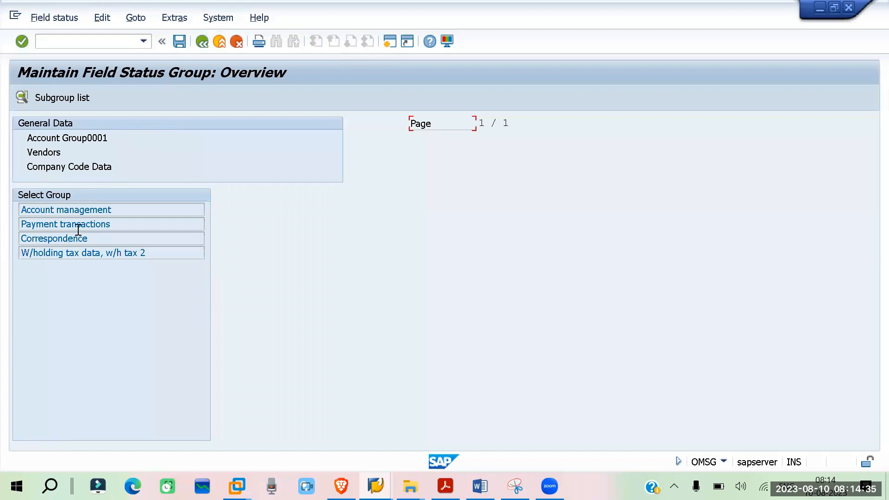
double_click(64, 209)
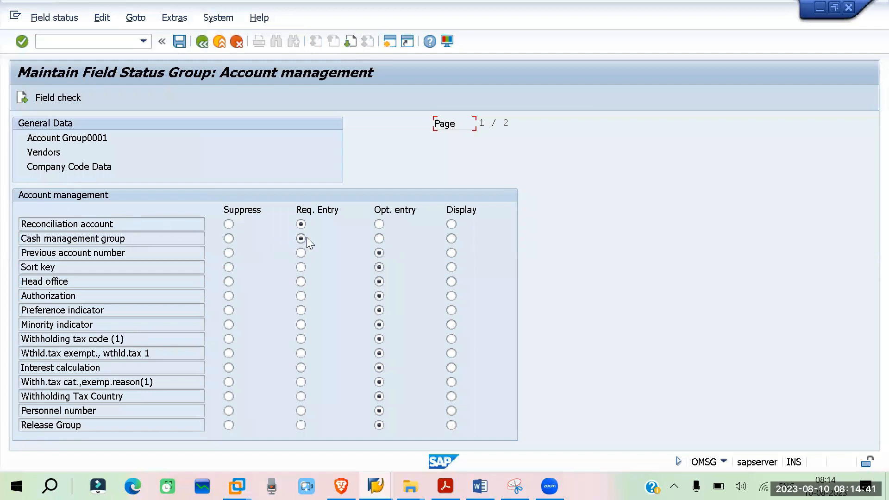
left_click(379, 224)
left_click(452, 224)
key("ctrl+s")
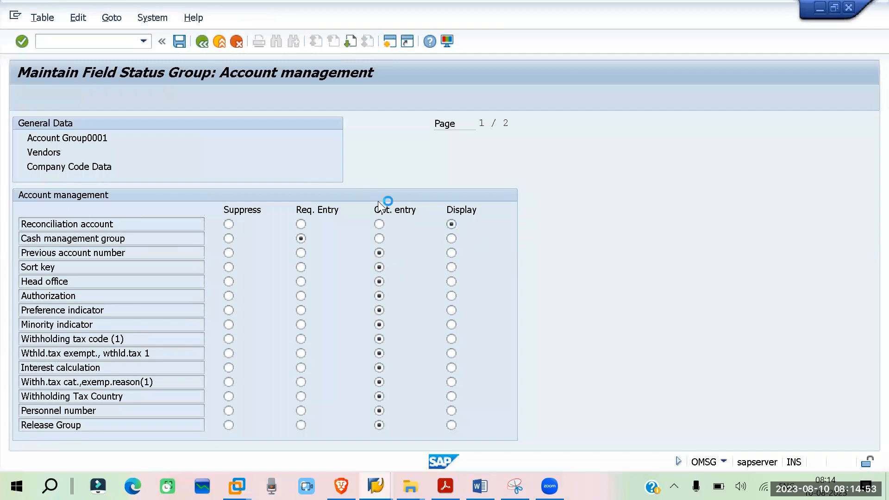
left_click(271, 246)
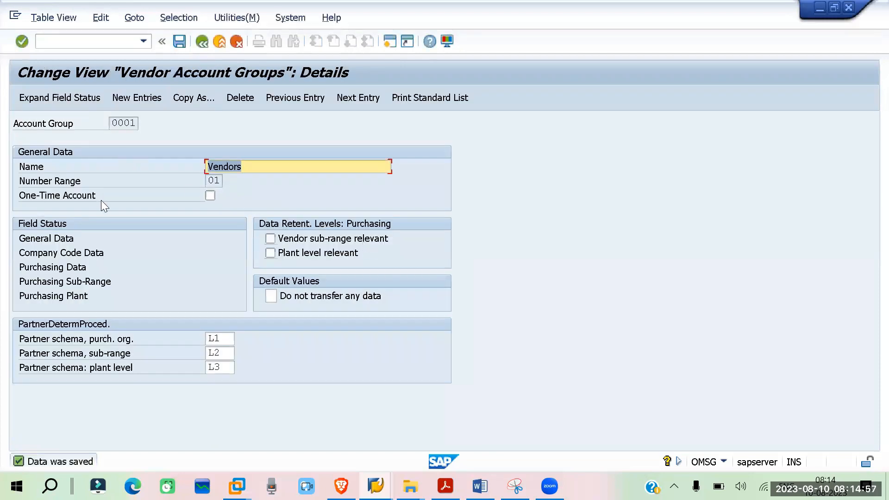
Step: Review account group 0001's Purchasing Data field status and its number range, and return to the account group overview
double_click(56, 265)
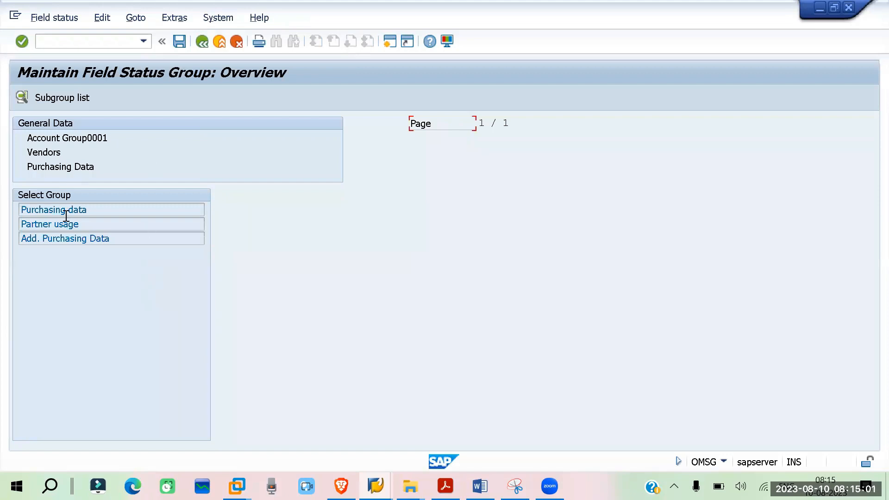
double_click(72, 209)
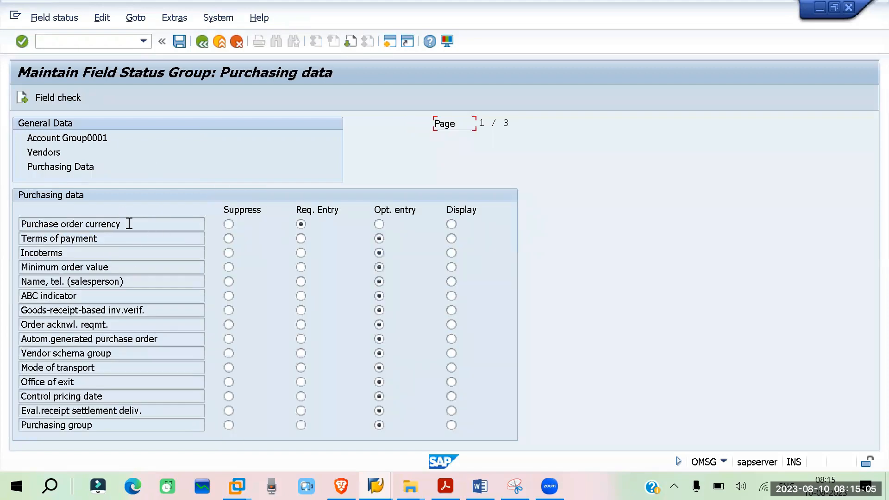
left_click(301, 224)
left_click(201, 41)
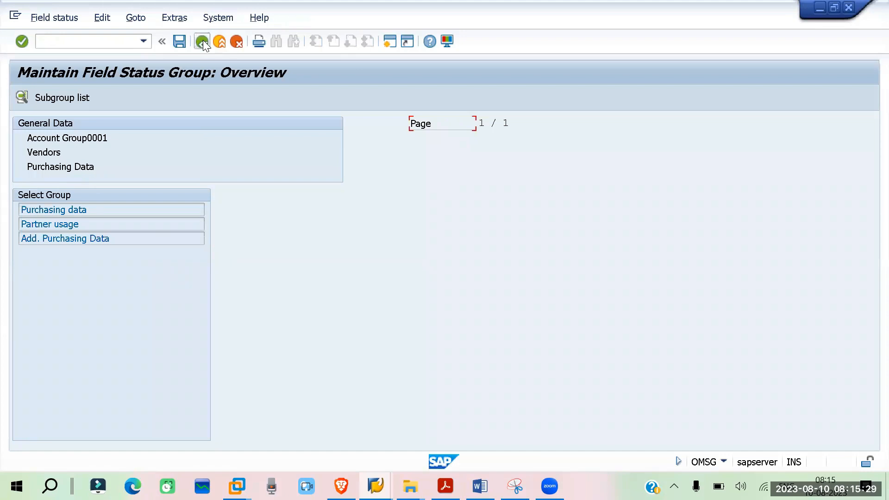
left_click(202, 41)
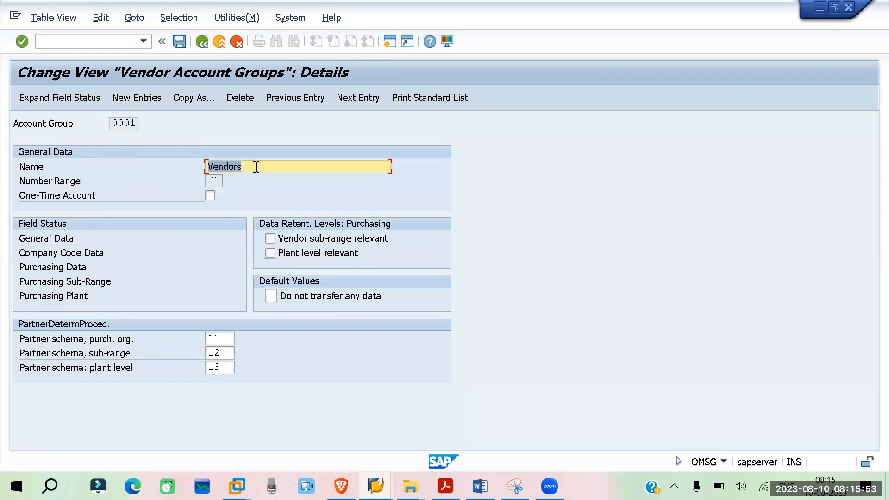
left_click(217, 182)
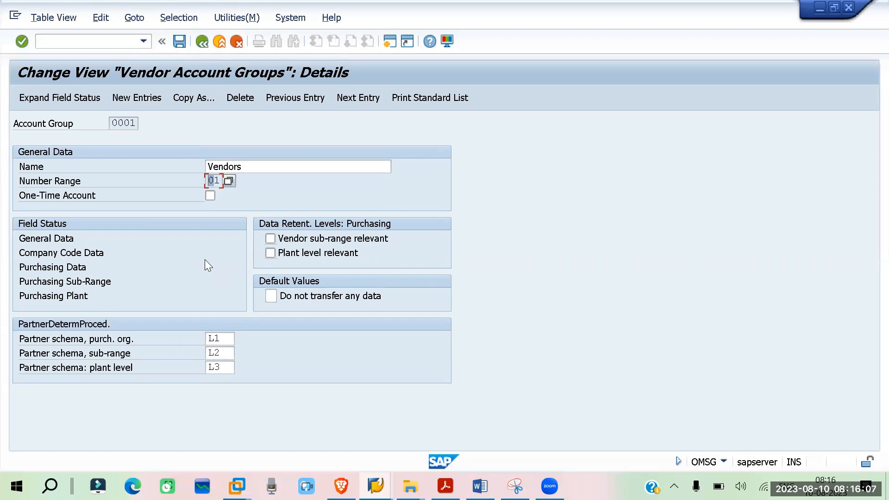
left_click(201, 45)
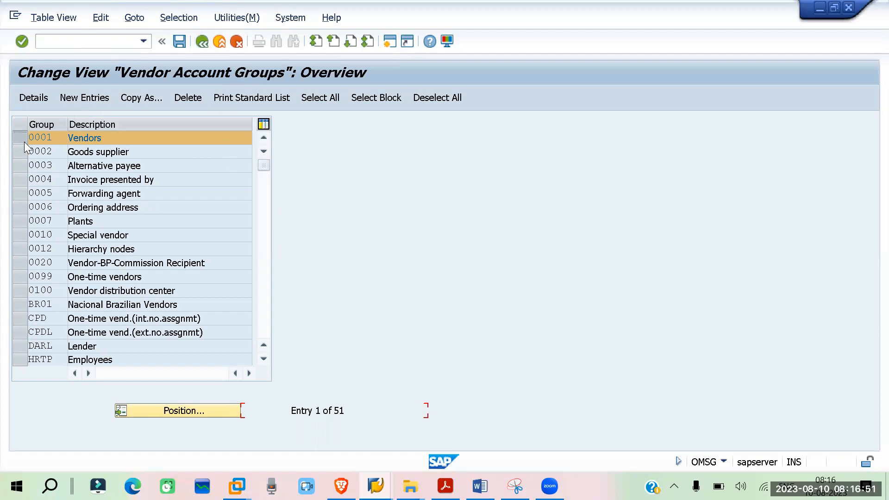
Step: Create a new vendor account group ZR01 with the name RELIANCE MAIN VENDOR
left_click(95, 98)
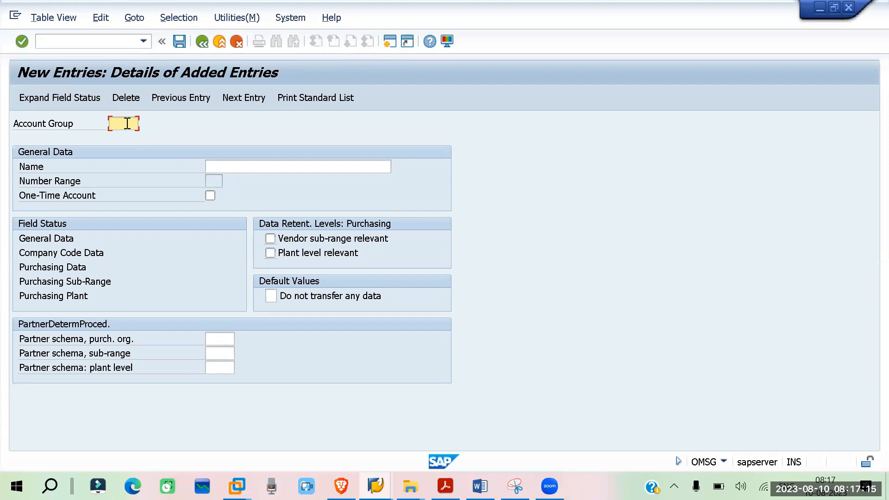
type("ZR01")
left_click(212, 166)
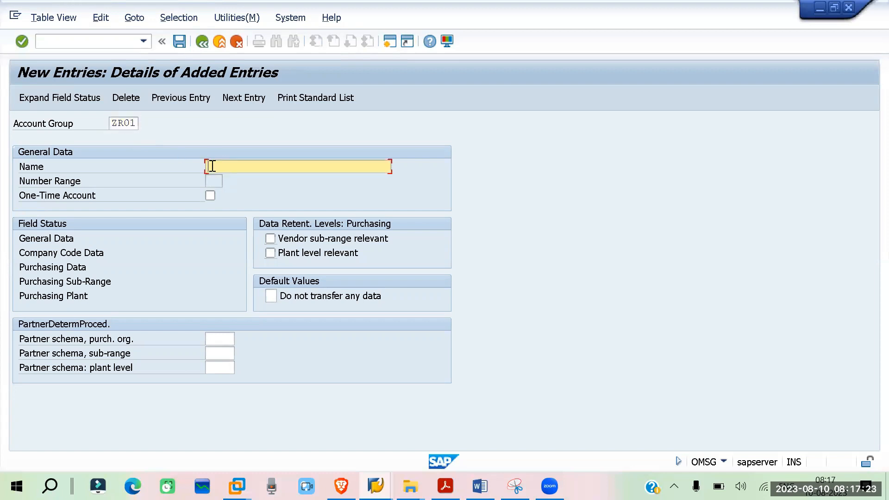
type("RELIANCE ")
type("VENDOR")
key("Left")
key("Left")
key("Left")
key("Left")
type("MAIN")
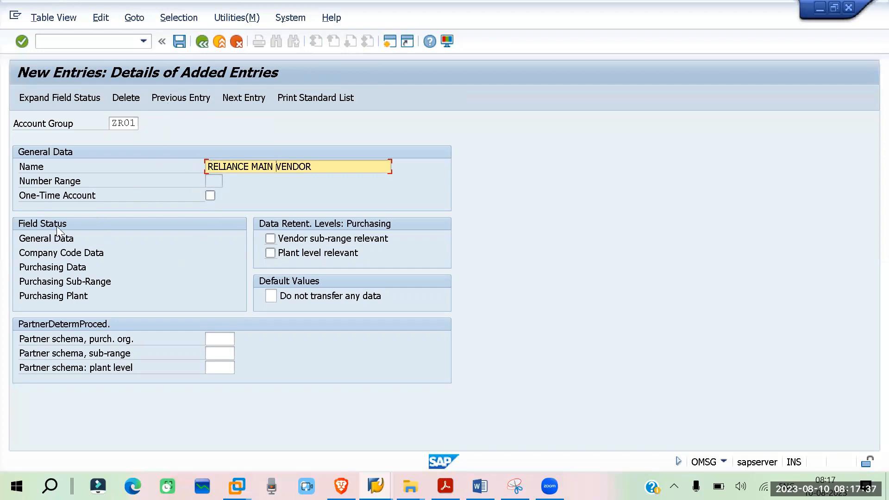
Step: Set Reconciliation account to Display in ZR01's Company Code Data account management field status, save, and return to the overview
double_click(58, 252)
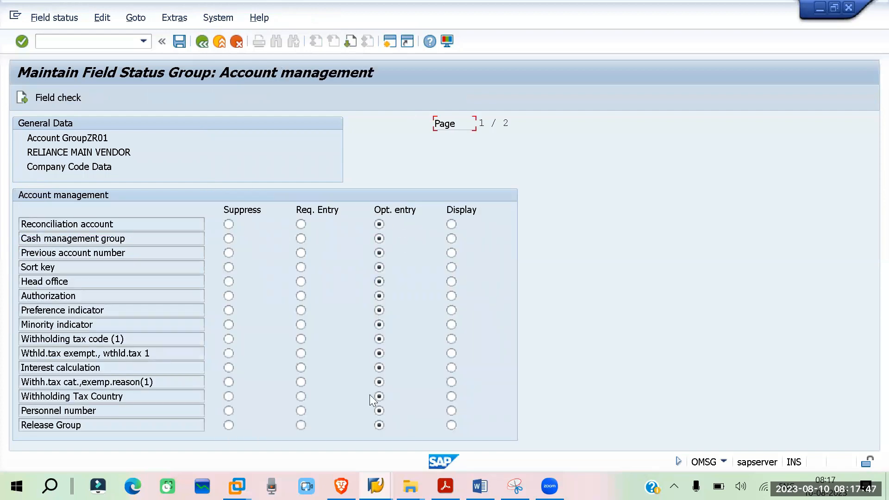
left_click(451, 225)
key("F3")
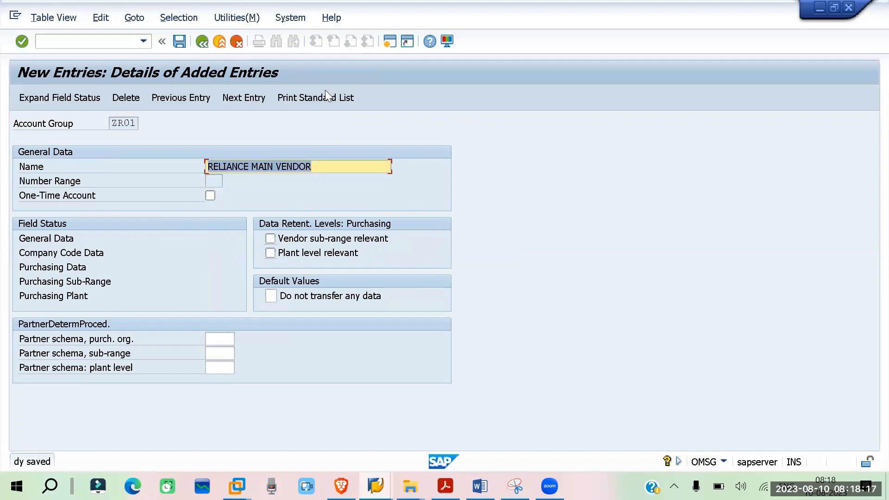
left_click(202, 41)
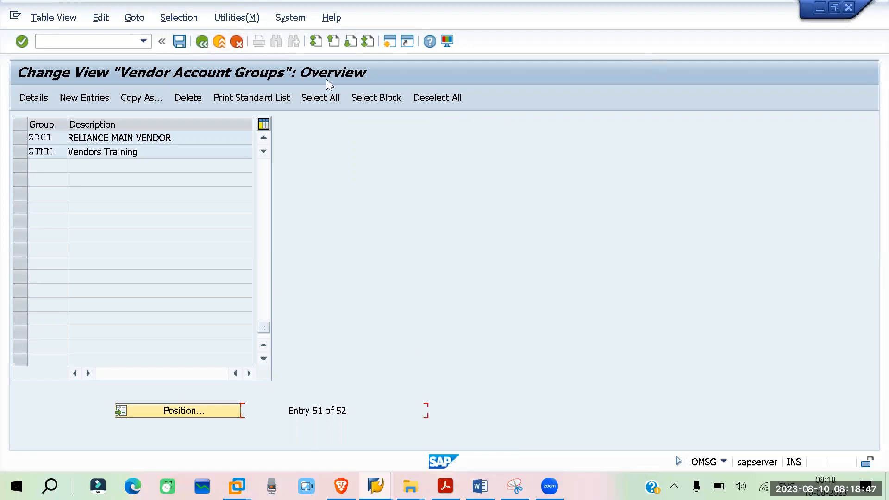
Step: Return to the IMG structure and open Define Transaction-Dependent Screen Layout for vendors
left_click(201, 44)
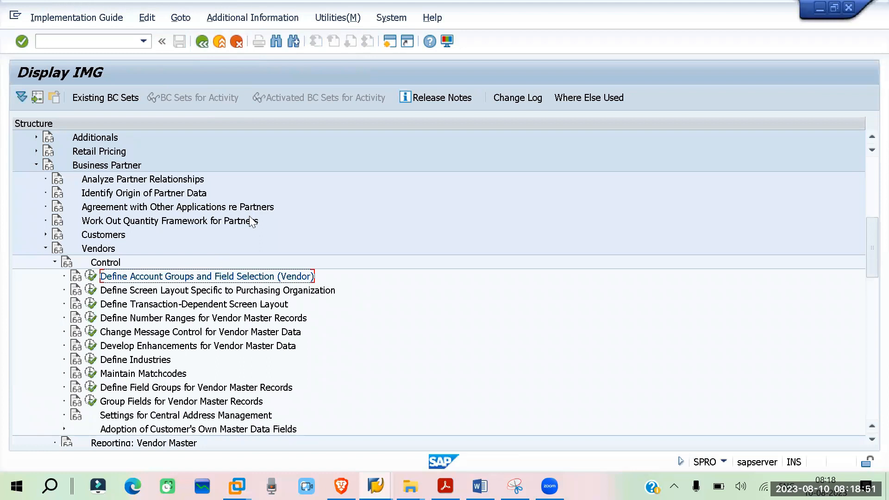
scroll(253, 218, "down", 1)
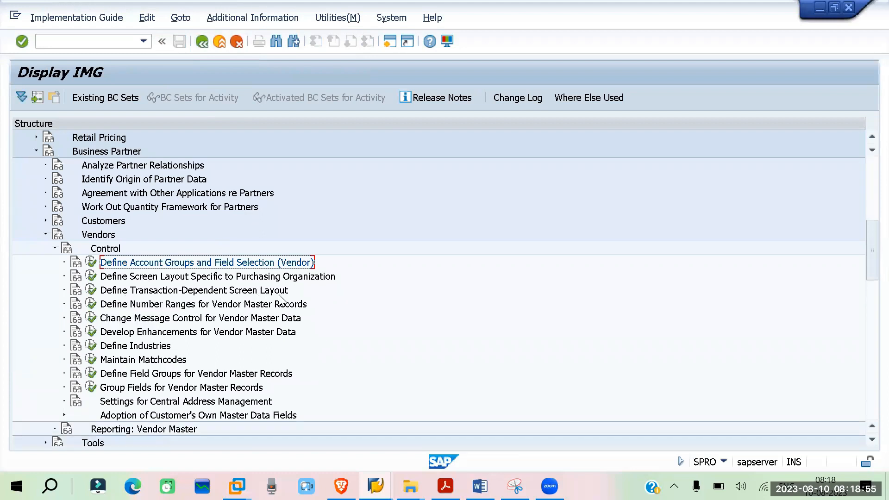
left_click(91, 291)
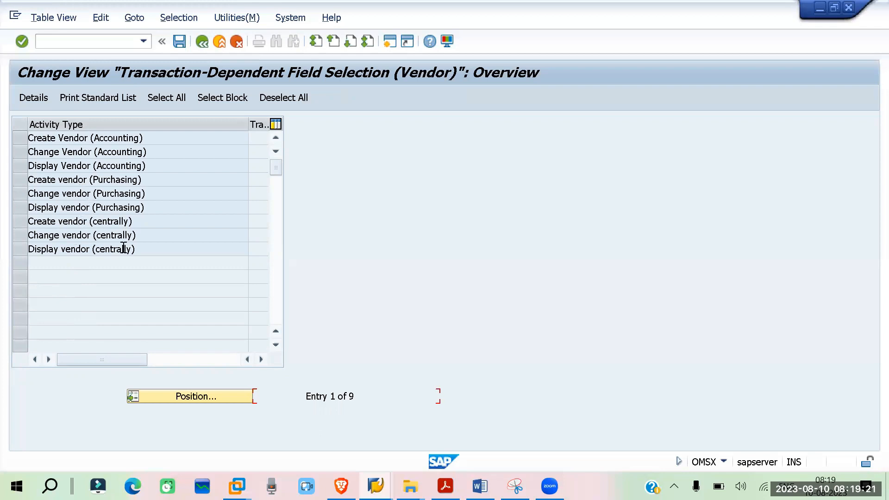
Step: Review the General data field status groups of the Create vendor (Purchasing) activity and return to the activity type overview
left_click(20, 180)
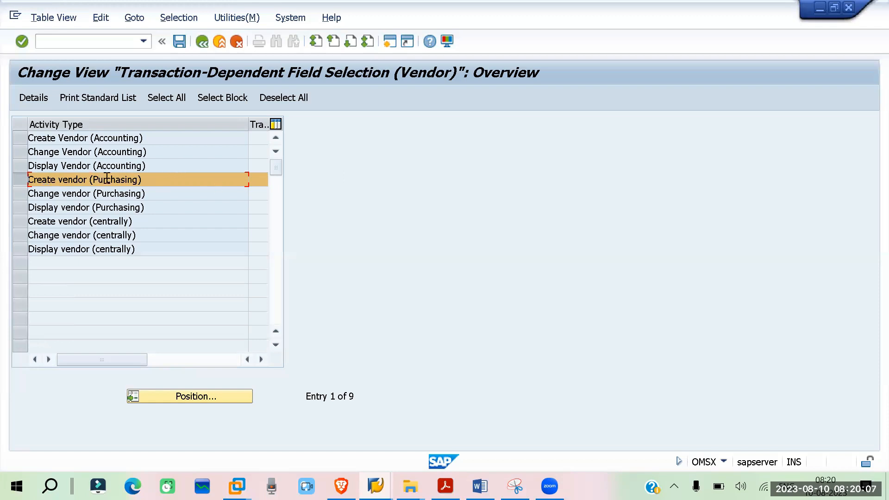
left_click(35, 97)
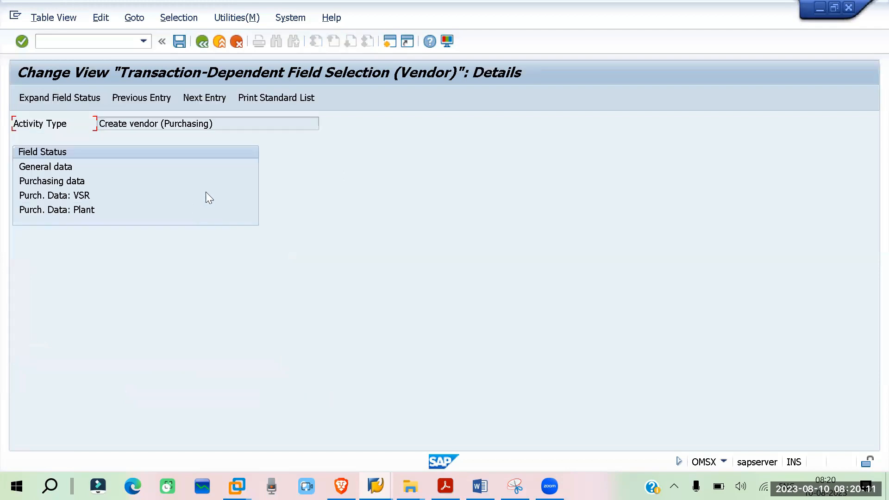
left_click(52, 166)
double_click(52, 167)
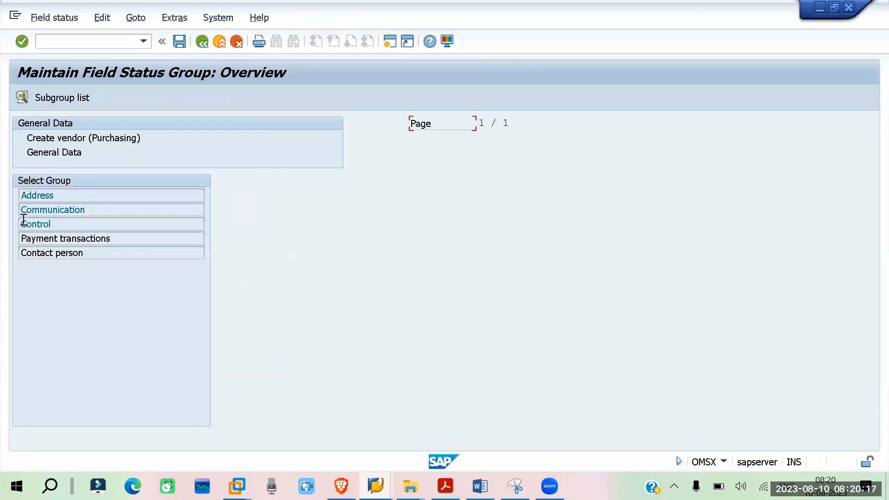
left_click(201, 44)
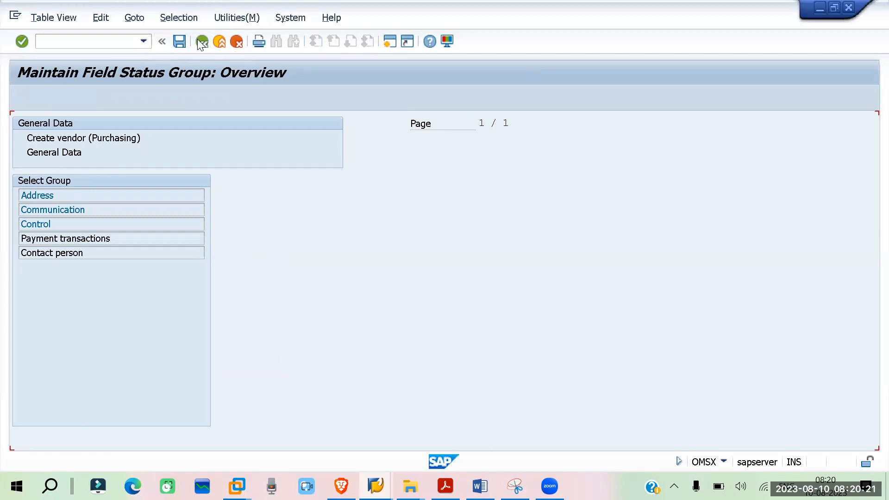
left_click(201, 43)
left_click(197, 40)
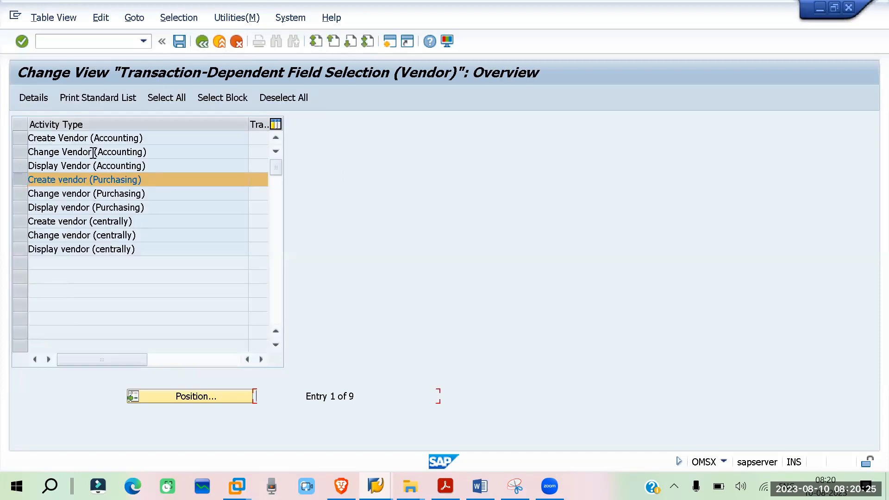
left_click(20, 138)
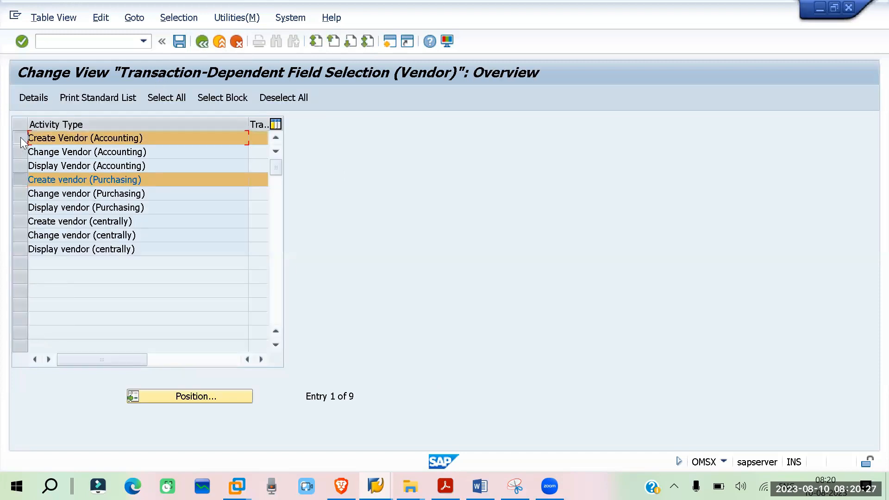
left_click(17, 179)
left_click(36, 97)
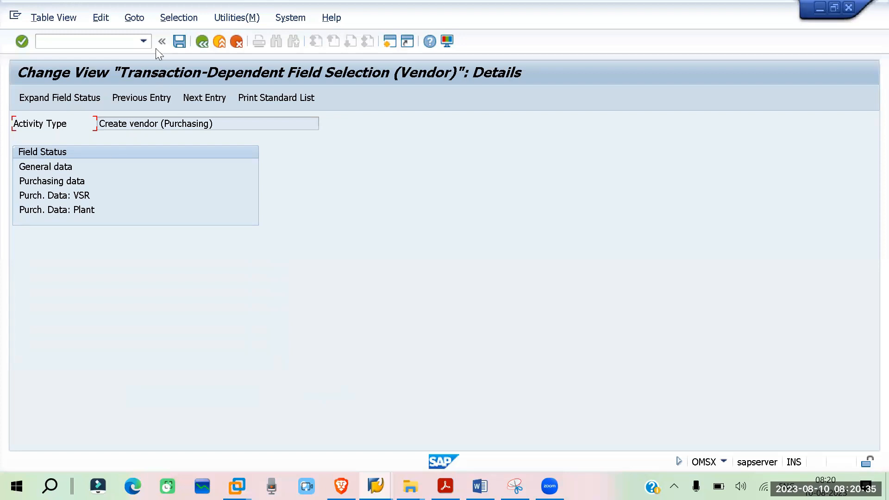
left_click(201, 41)
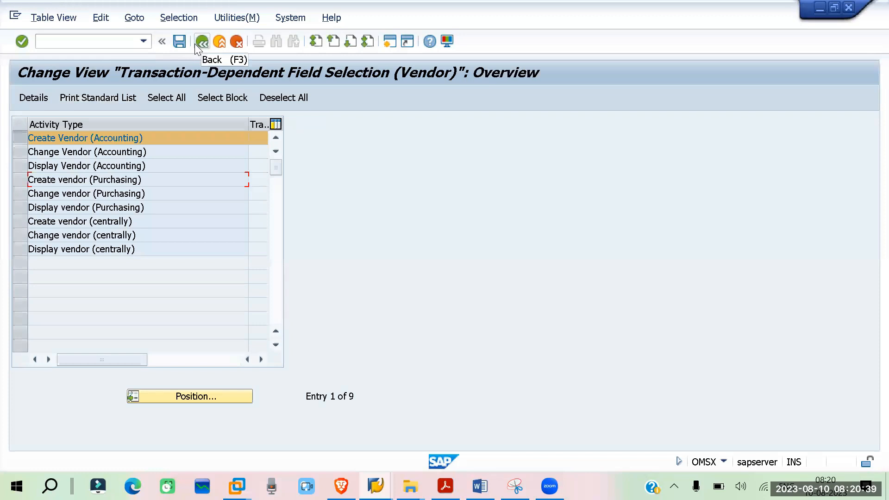
Step: For Create Vendor (Accounting), set company code account management fields Reconciliation account to Req. Entry and Cash management group to Suppress, save, and return to the IMG
left_click(25, 138)
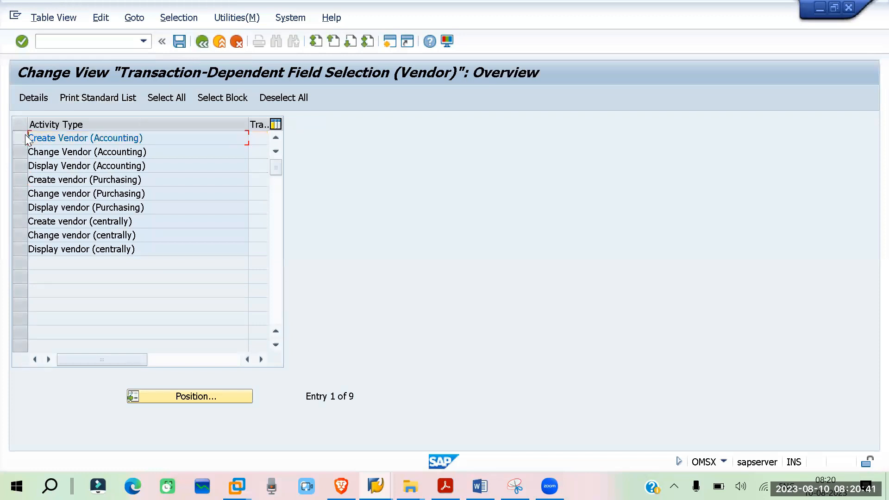
left_click(32, 98)
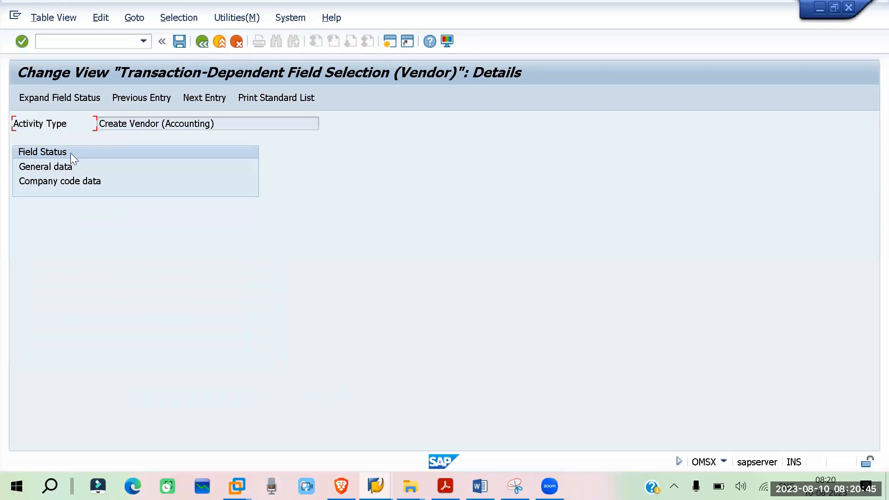
double_click(55, 182)
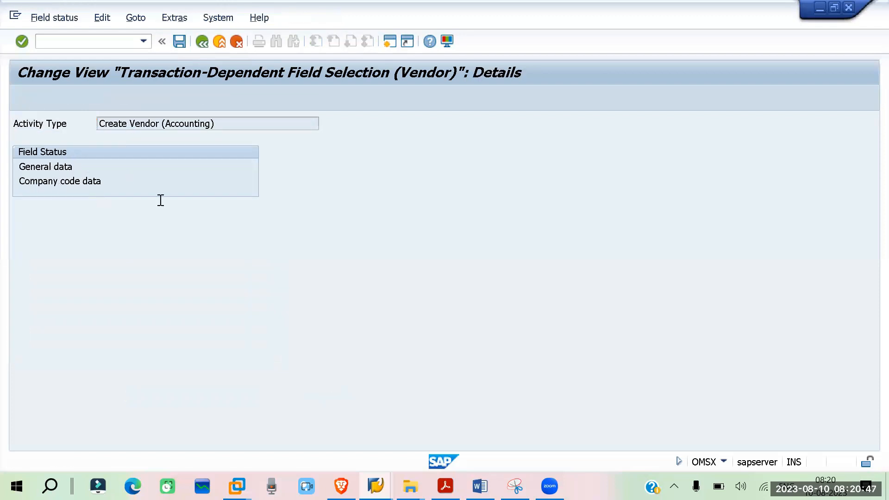
double_click(97, 198)
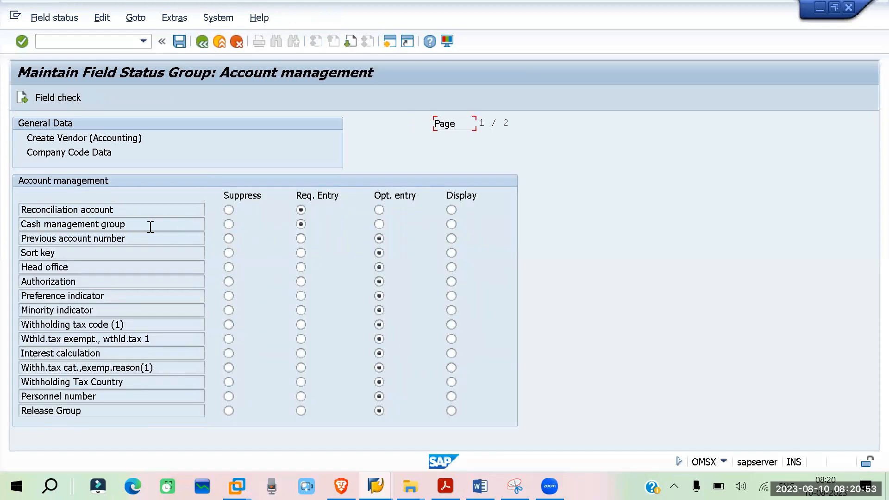
left_click(301, 209)
left_click(228, 225)
left_click(180, 42)
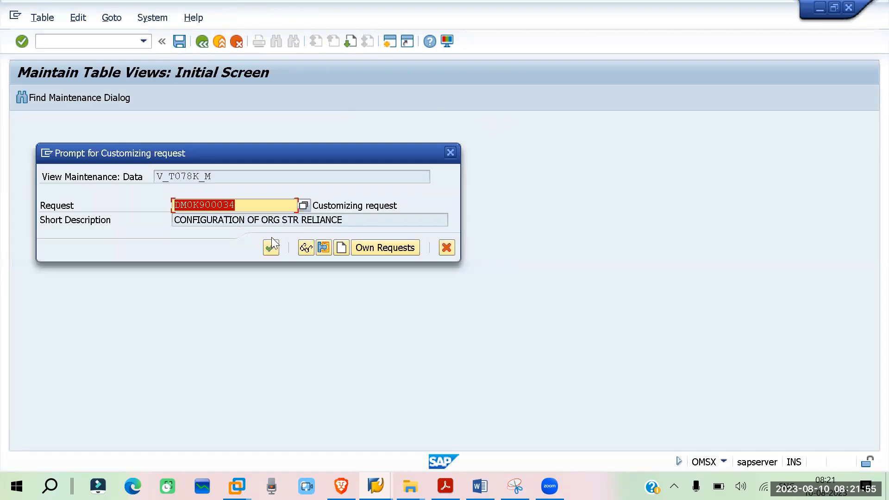
left_click(271, 247)
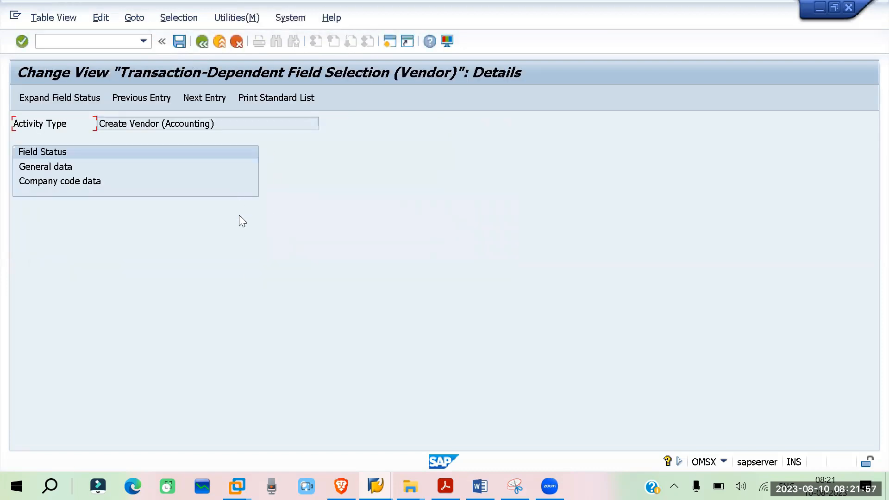
left_click(203, 42)
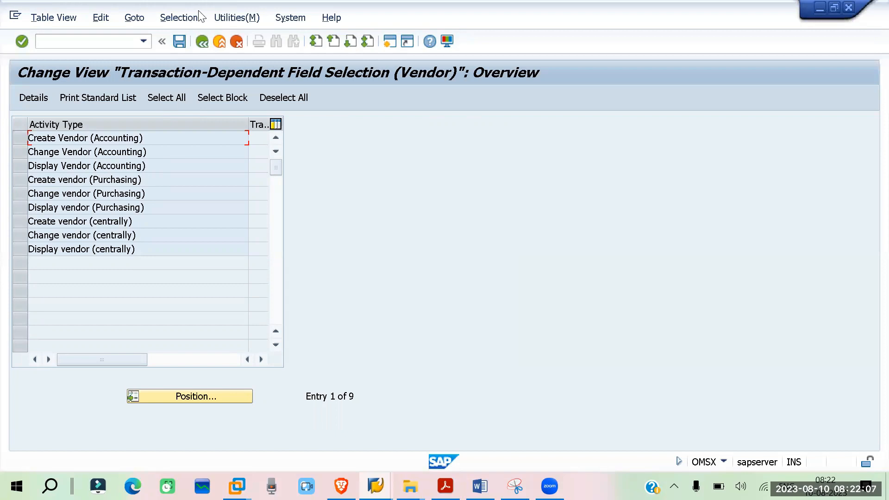
left_click(200, 42)
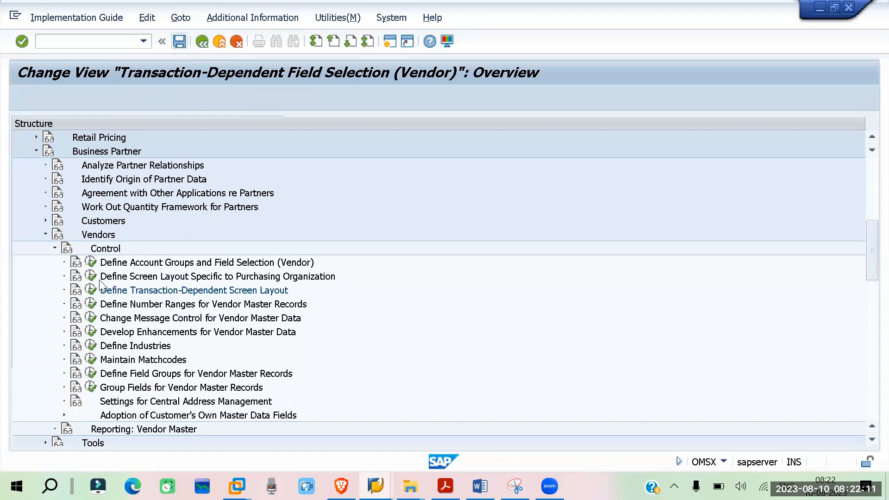
Step: For the Create vendor (Purchasing) activity, set Purchase order currency to Req. Entry in the purchasing data, save to the customizing request, and return to the IMG
left_click(90, 290)
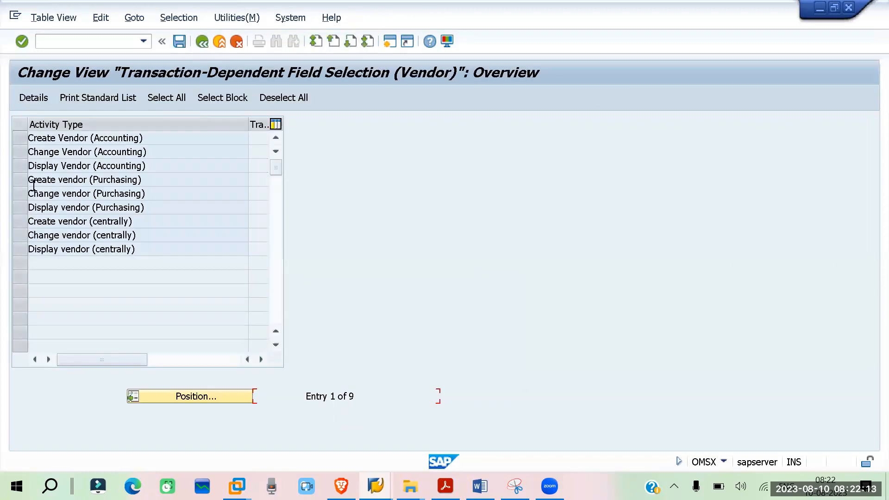
left_click(19, 181)
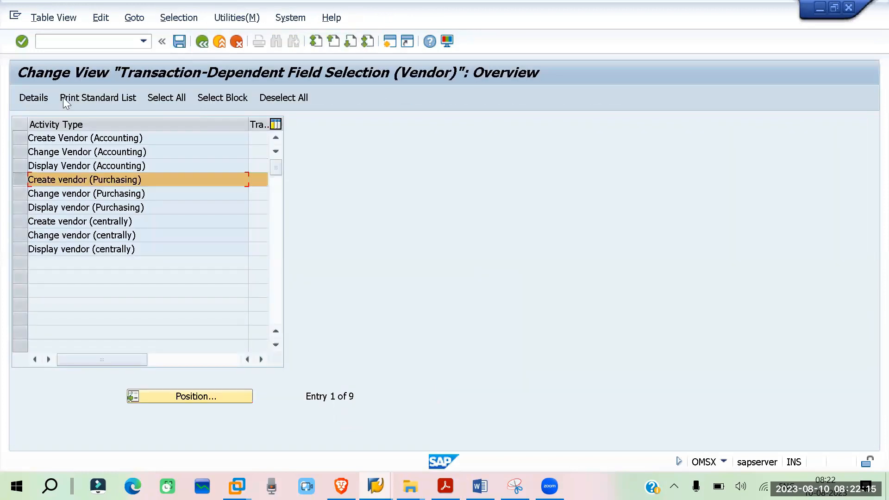
left_click(35, 98)
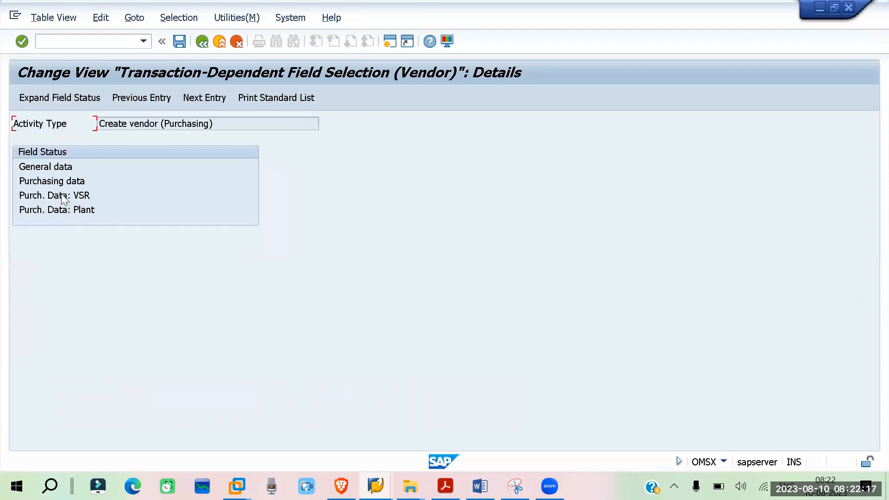
double_click(54, 180)
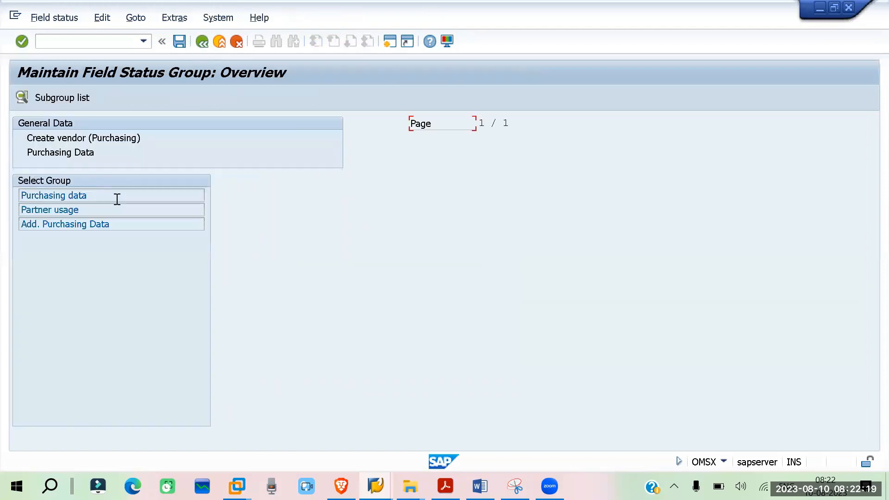
double_click(56, 195)
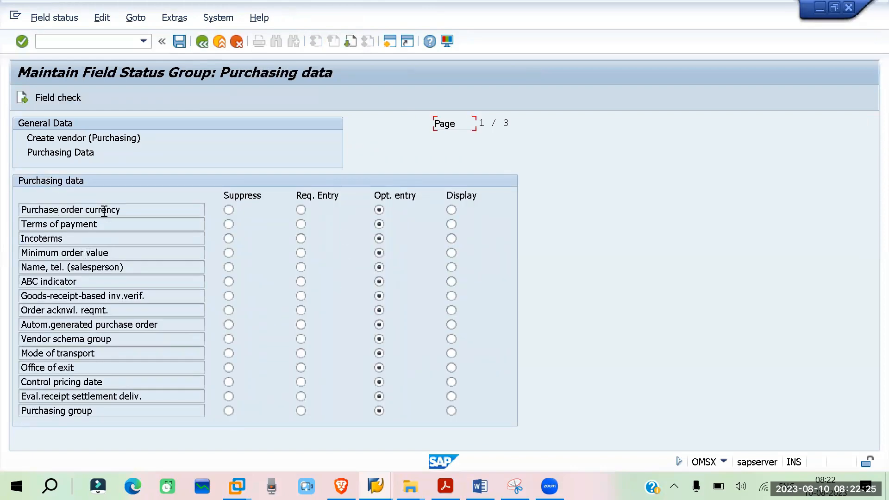
left_click(301, 210)
key("ctrl+s")
left_click(271, 247)
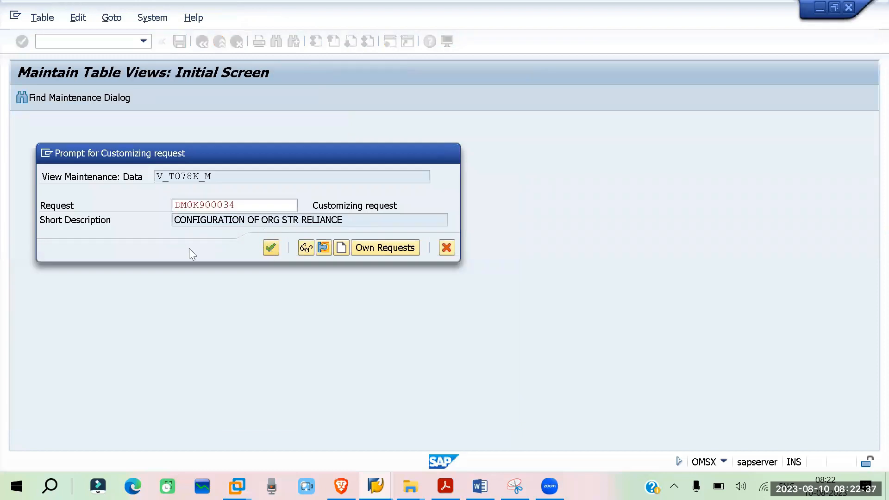
left_click(199, 42)
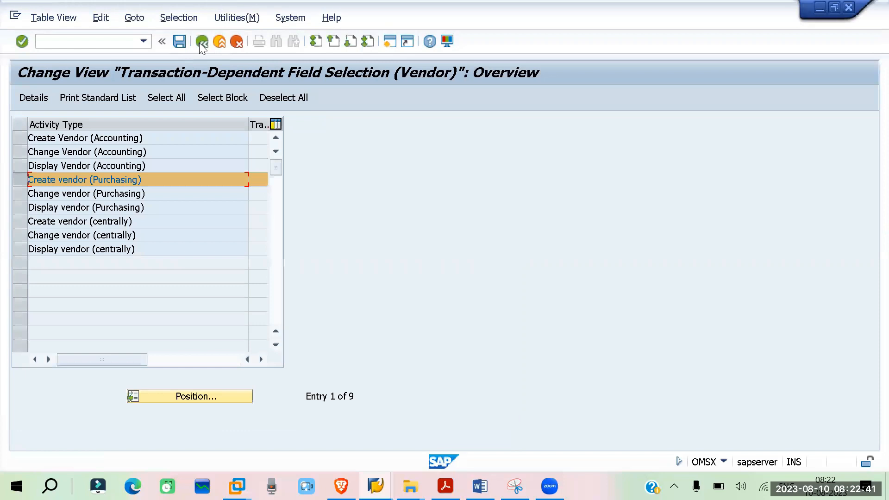
left_click(199, 43)
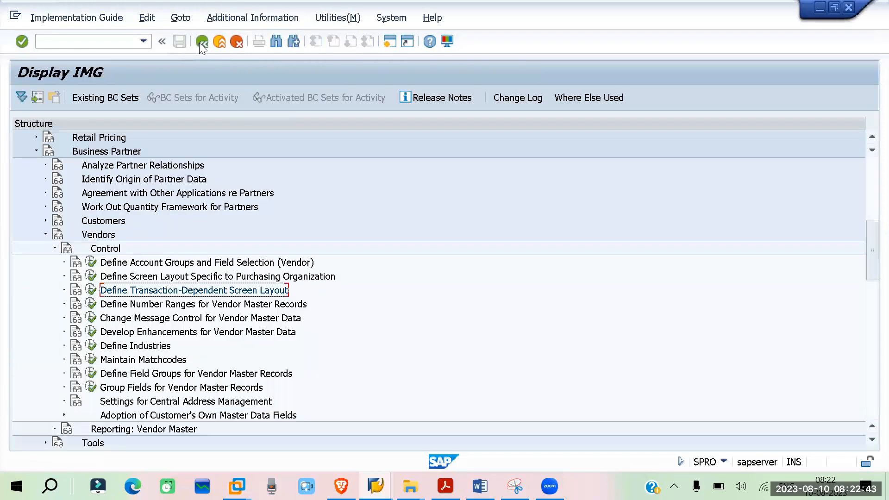
Step: For Create vendor (centrally), set company code account management fields Cash management group to Suppress and Reconciliation account to Display, save, and return to the IMG
left_click(91, 290)
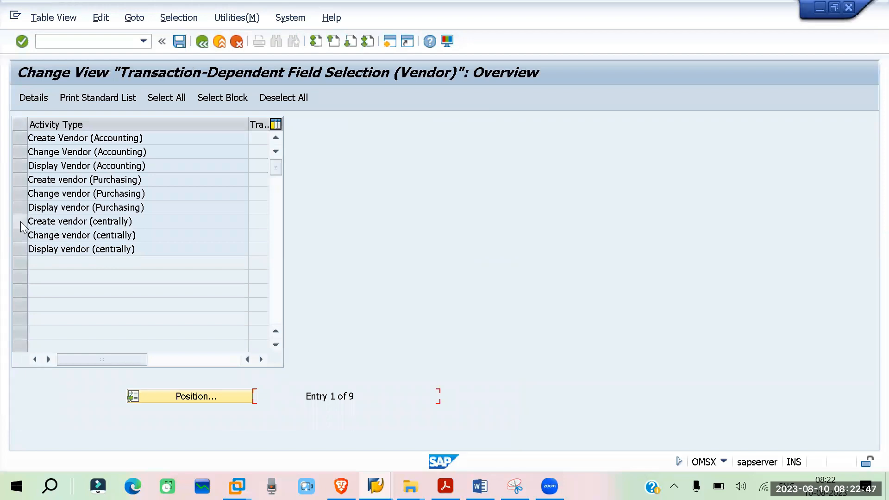
left_click(20, 221)
left_click(43, 97)
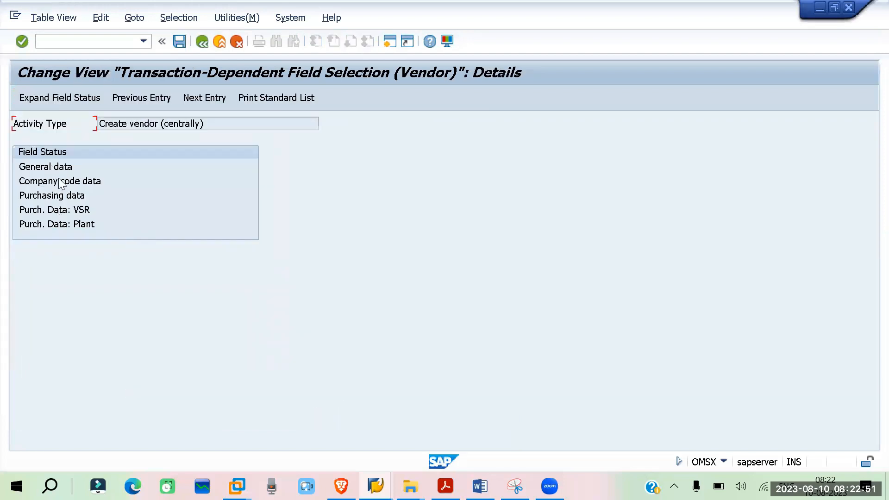
double_click(60, 181)
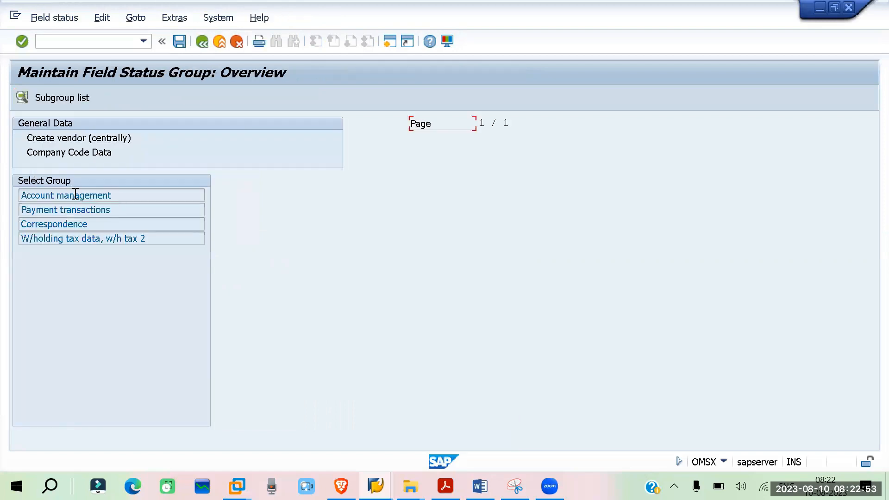
double_click(76, 196)
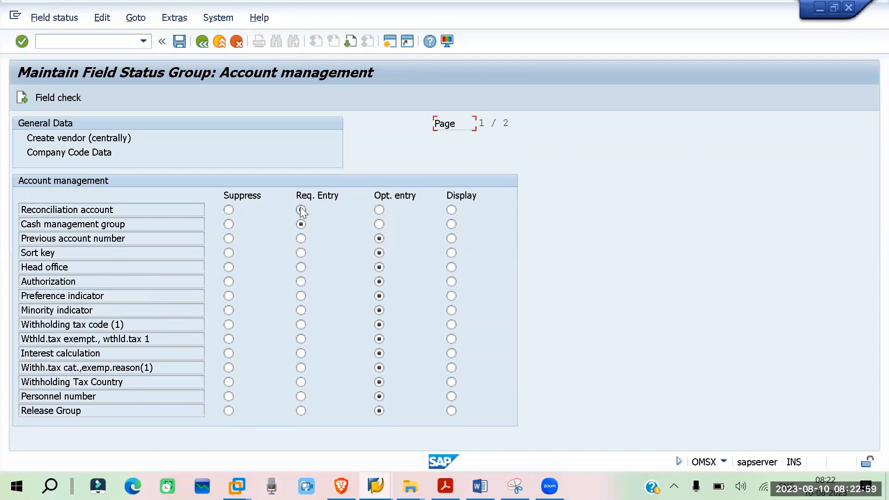
left_click(228, 224)
left_click(452, 210)
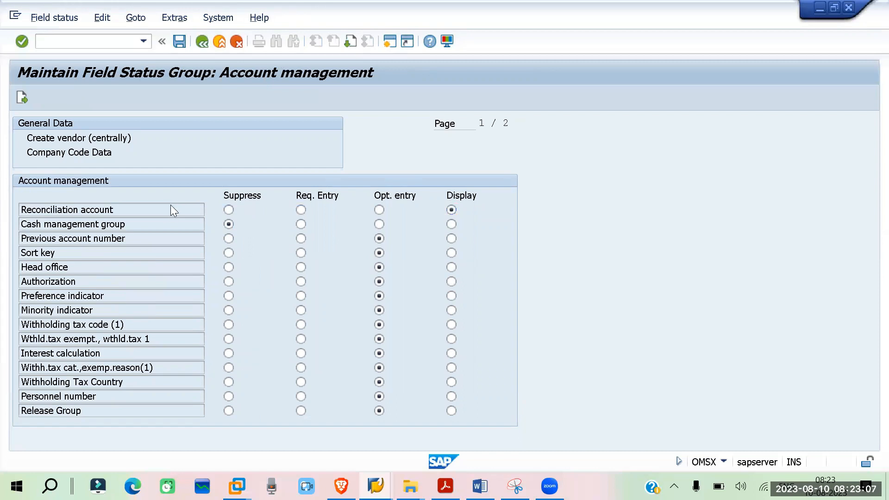
key("ctrl+s")
left_click(268, 244)
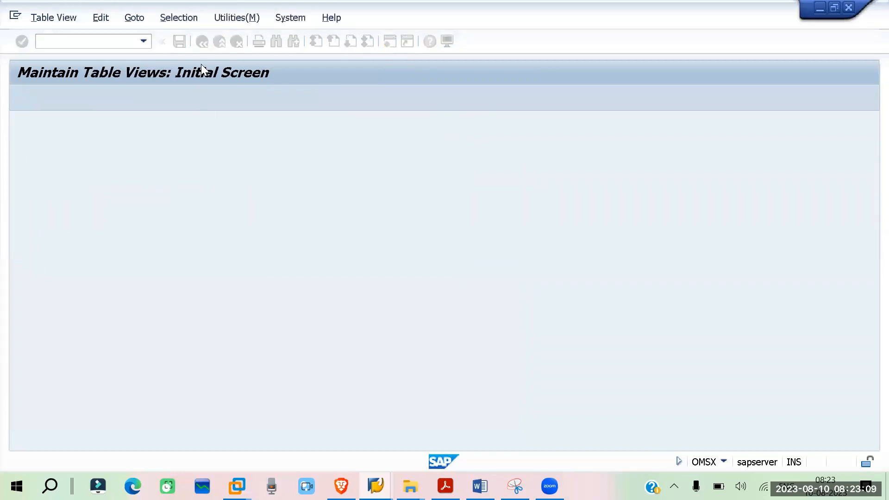
left_click(201, 43)
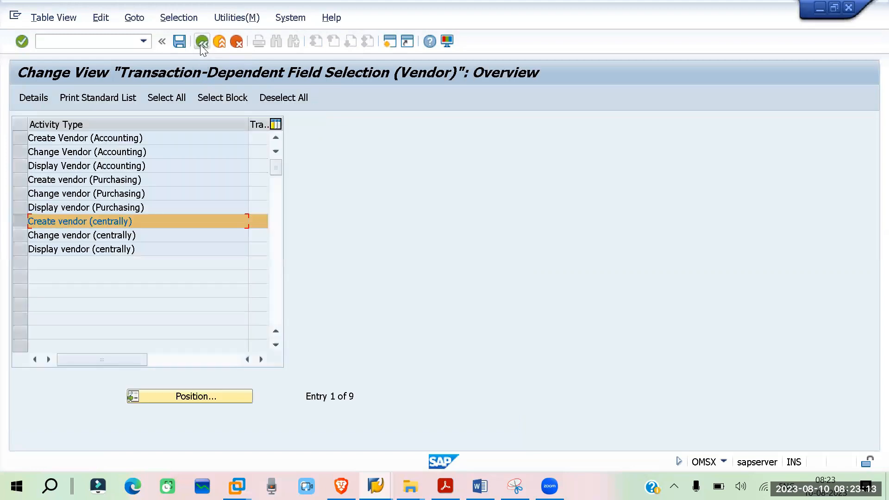
left_click(200, 46)
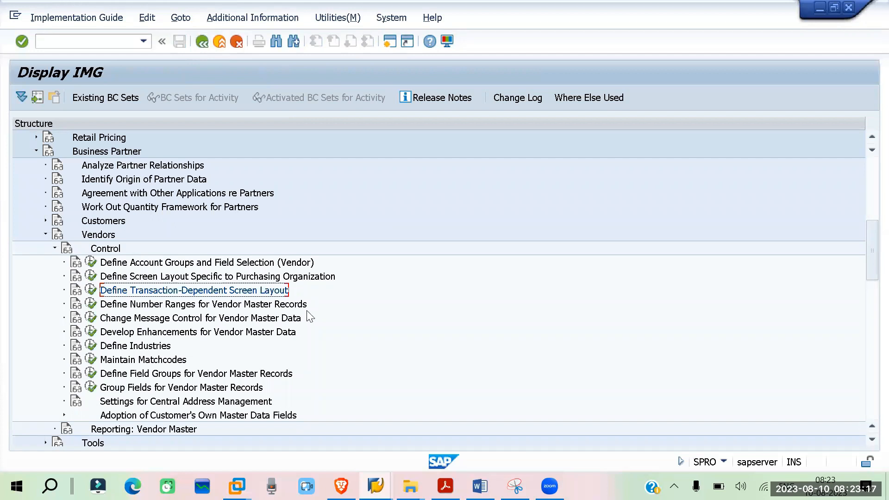
Step: Open the number range intervals for vendor master records and review the existing intervals through the last entry
left_click(91, 304)
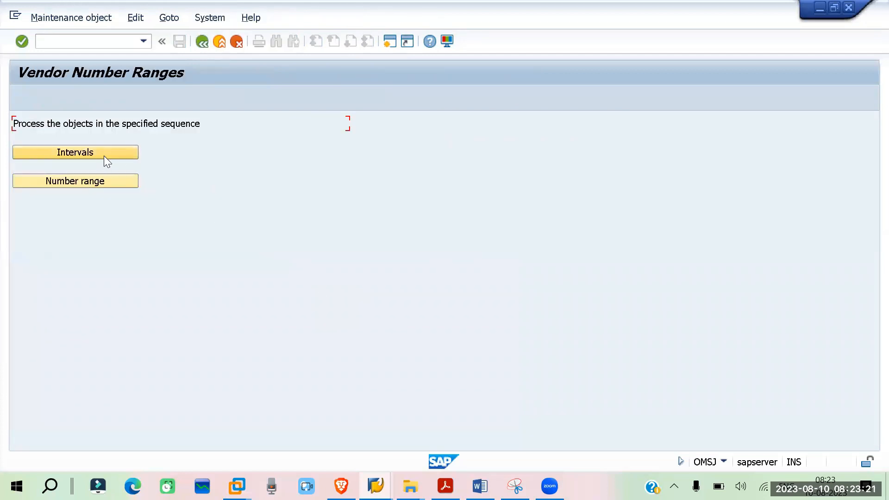
left_click(106, 153)
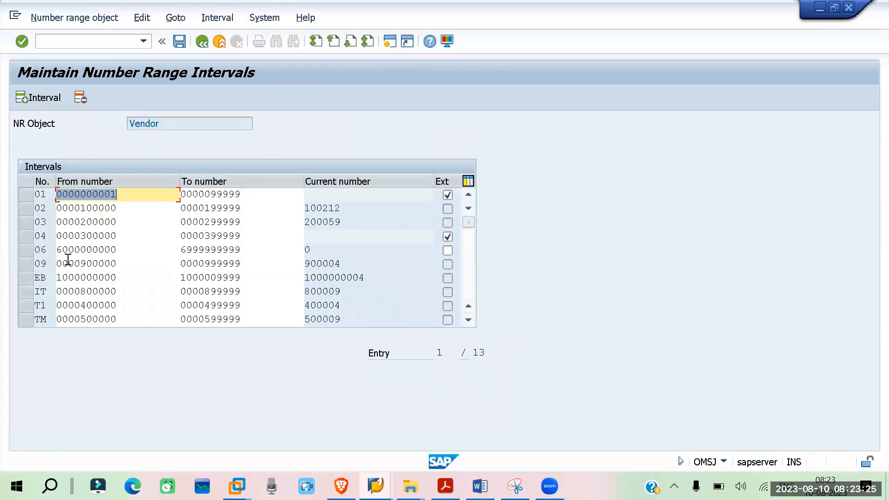
scroll(96, 256, "down", 4)
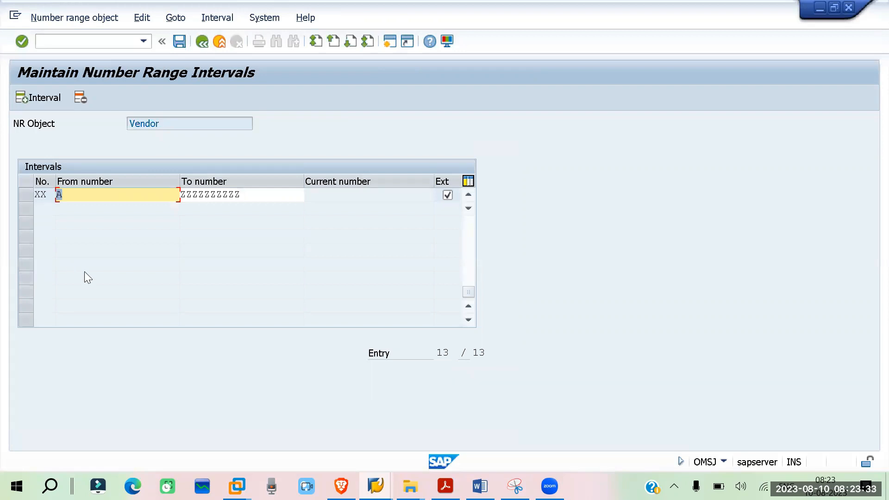
Step: Leave the vendor intervals and locate account group ZR01 in the assignment of vendor account groups to number ranges
scroll(85, 271, "up", 4)
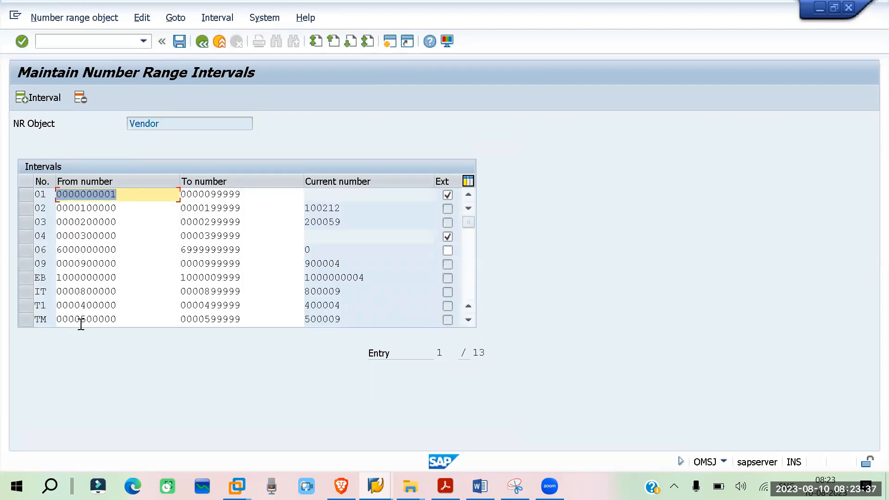
left_click(203, 44)
left_click(202, 42)
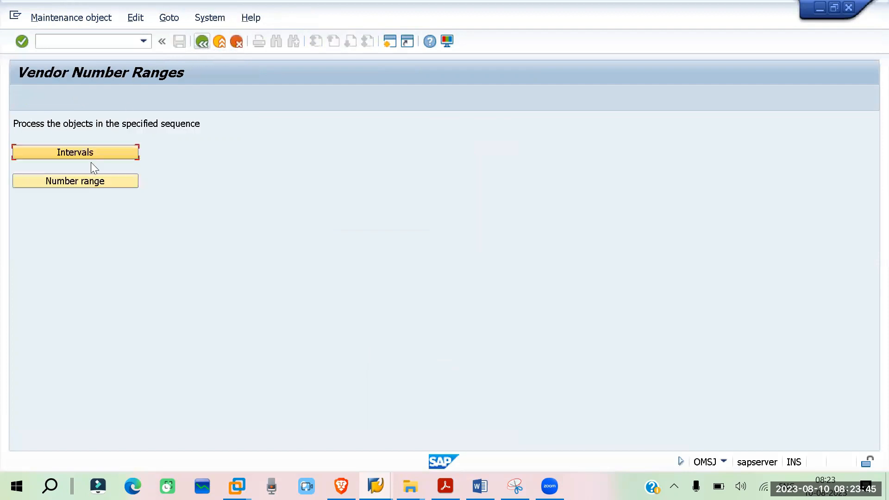
left_click(90, 181)
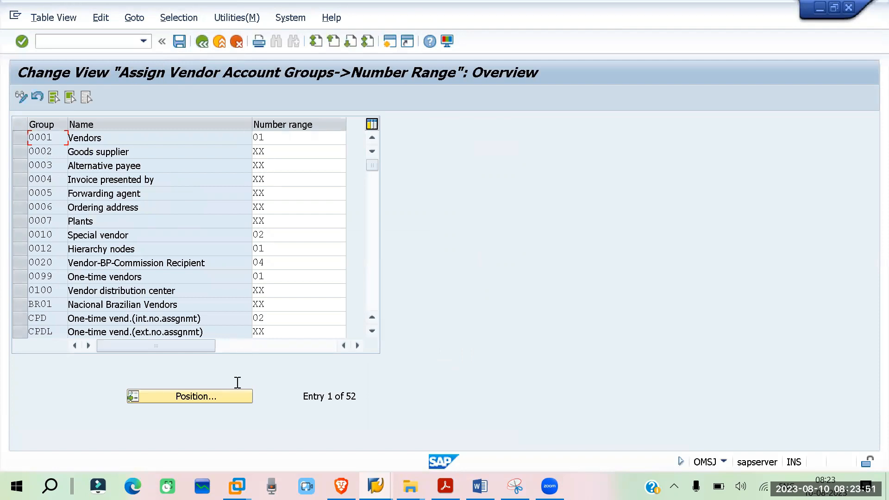
left_click(199, 396)
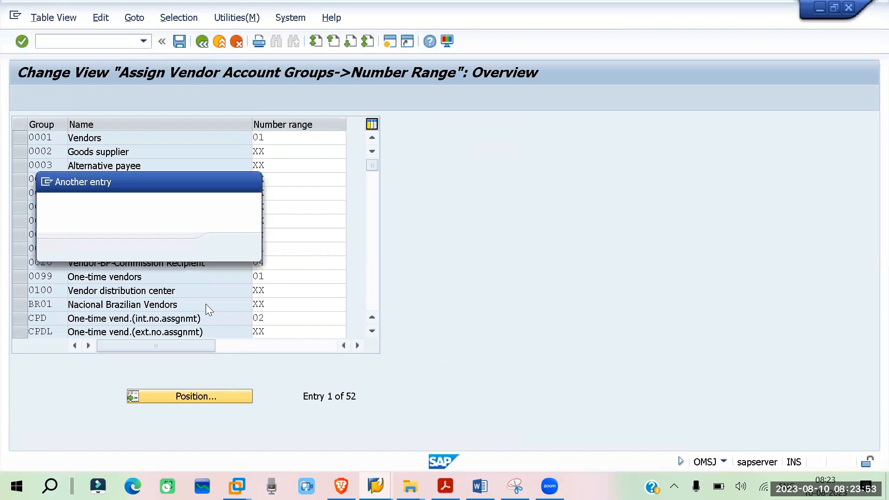
type("ZR01")
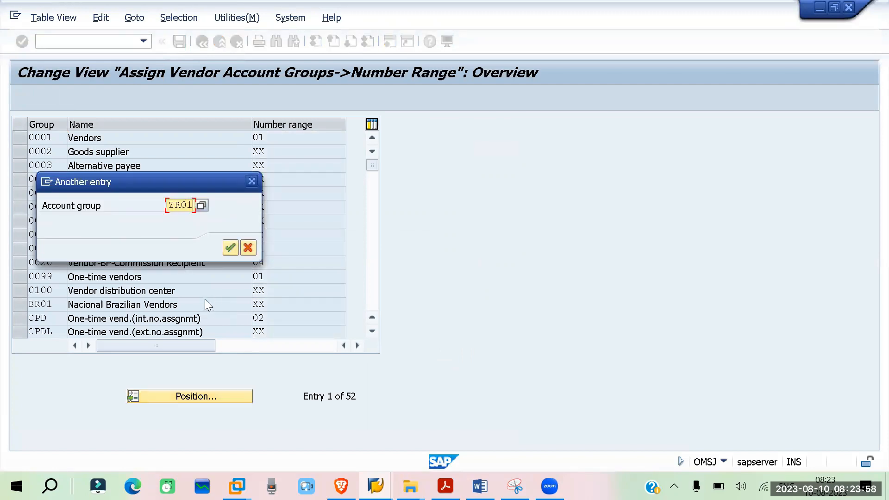
key("Return")
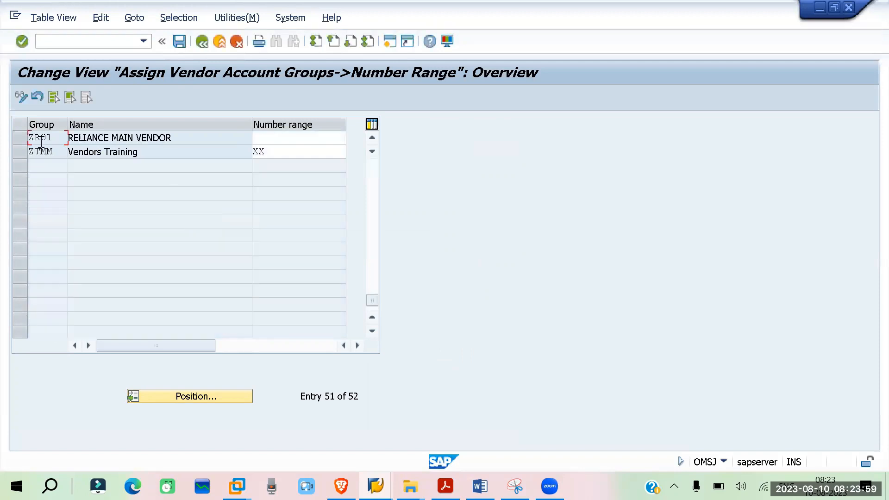
Step: Assign number range 01 to account group ZR01, save it to the customizing request, and return to the vendor number ranges overview
left_click(298, 138)
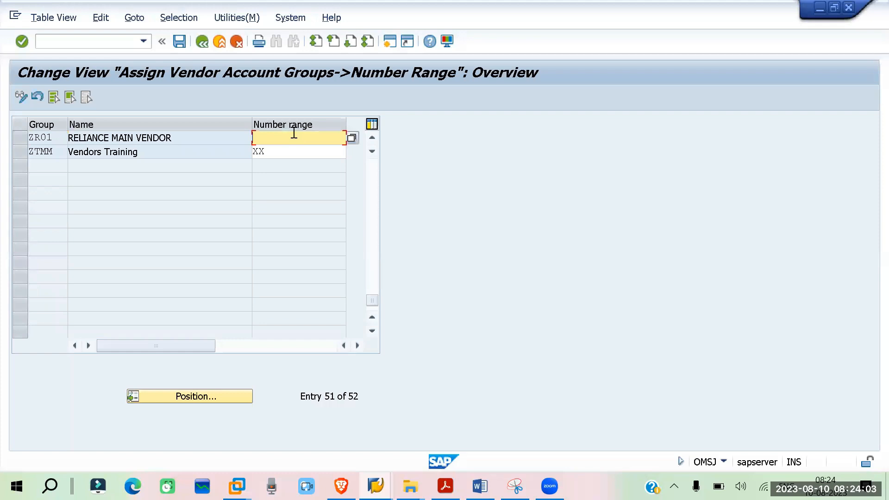
type("01")
key("Return")
key("ctrl+s")
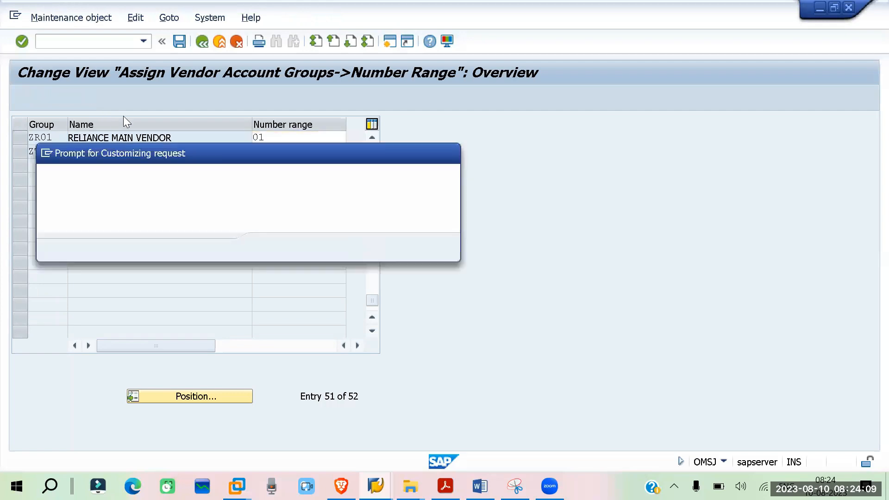
left_click(270, 247)
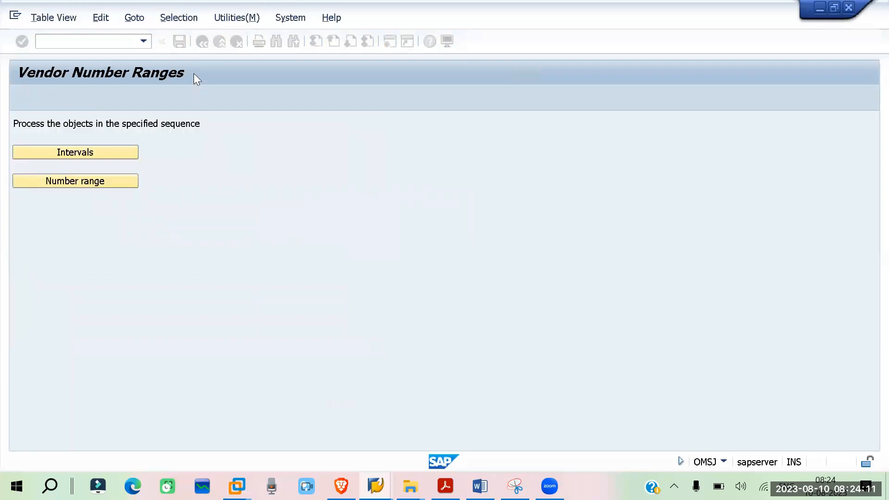
left_click(202, 41)
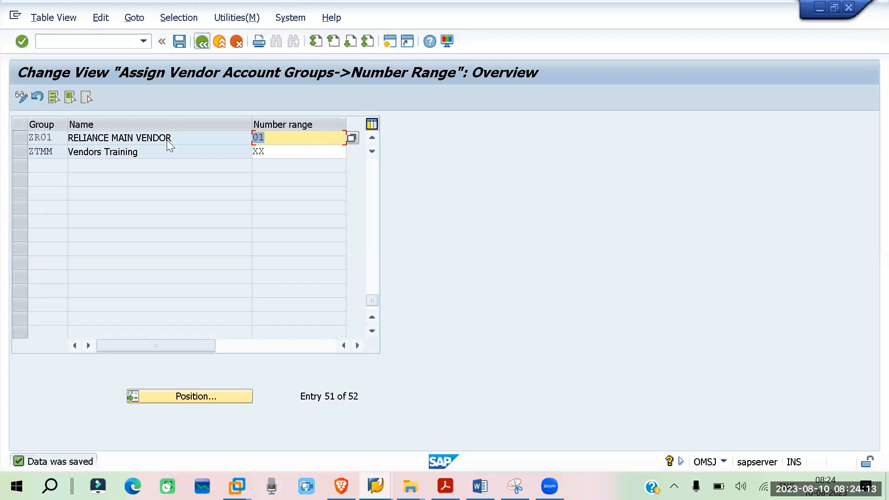
Step: Check interval 01 among the vendor number range intervals, then return to the IMG
left_click(61, 156)
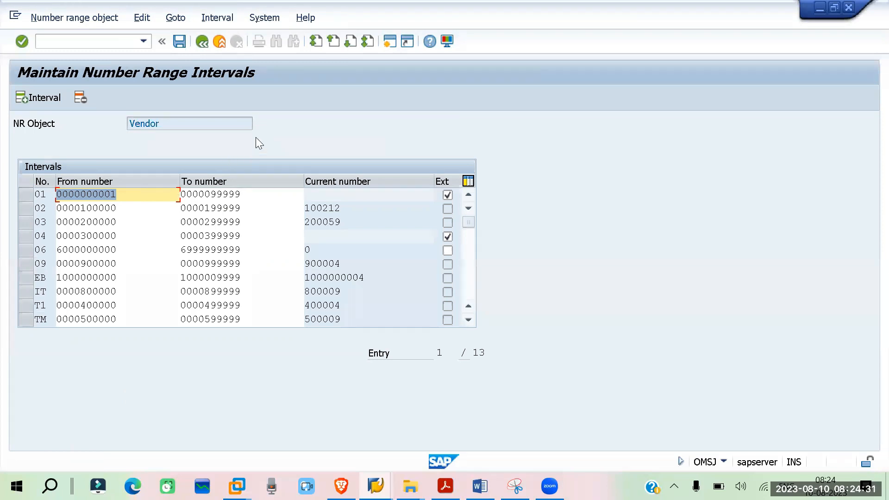
left_click(202, 42)
left_click(202, 42)
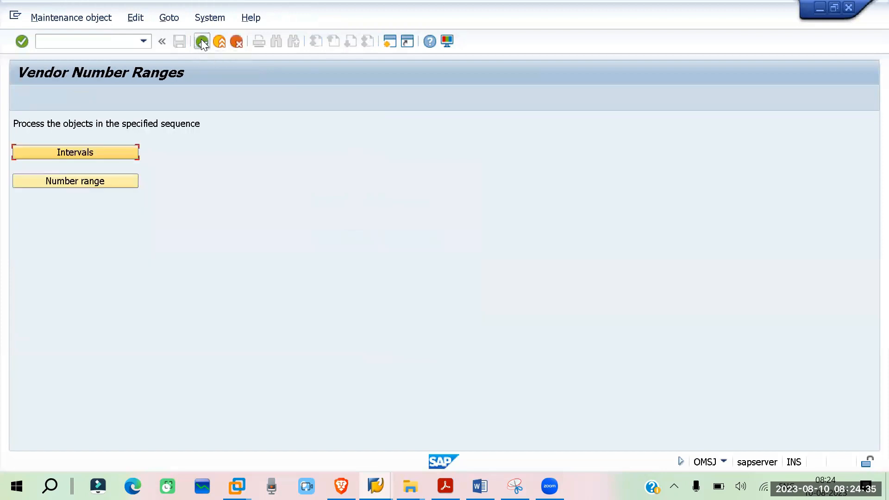
left_click(202, 42)
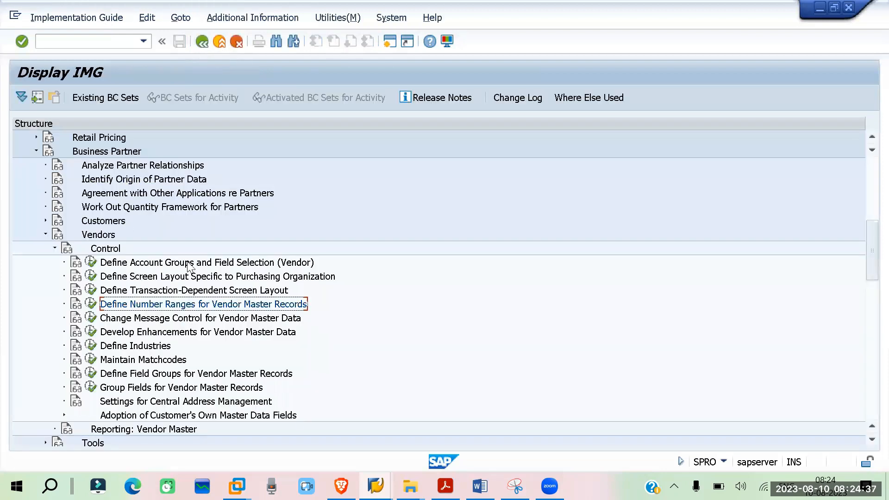
Step: Open the details of vendor account group ZR01 and check its assigned number range
left_click(102, 262)
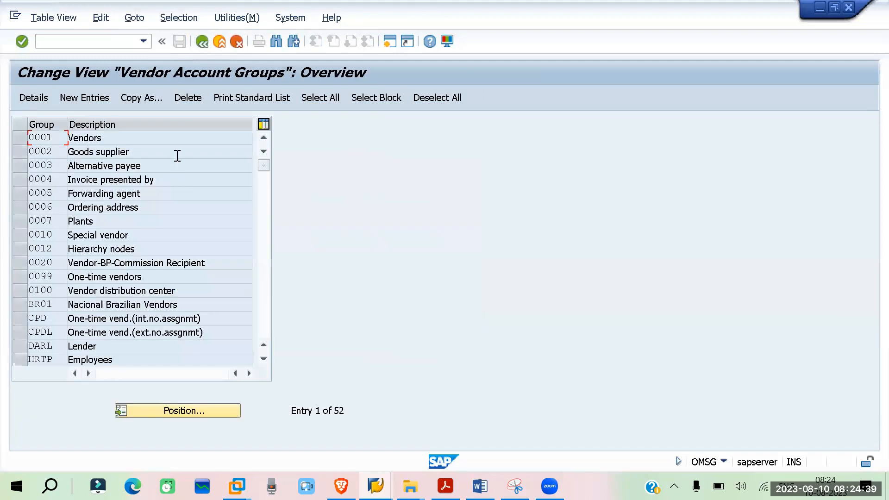
left_click(163, 415)
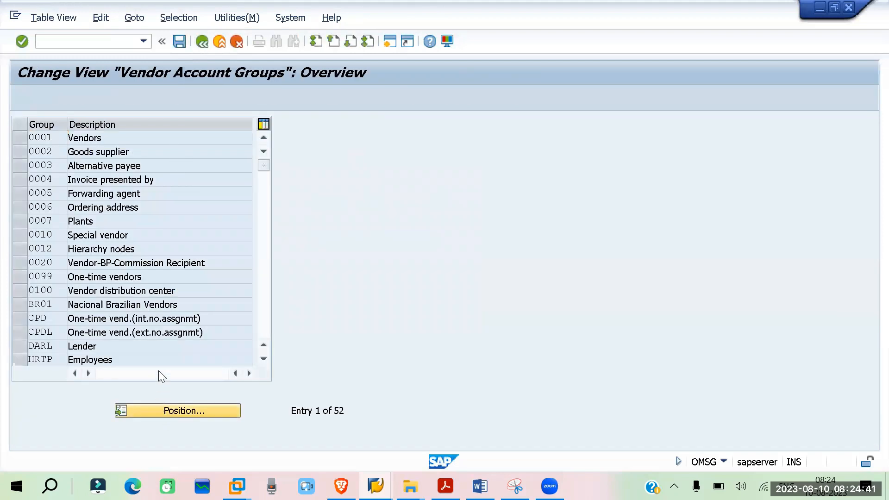
type("ZR01")
key("Return")
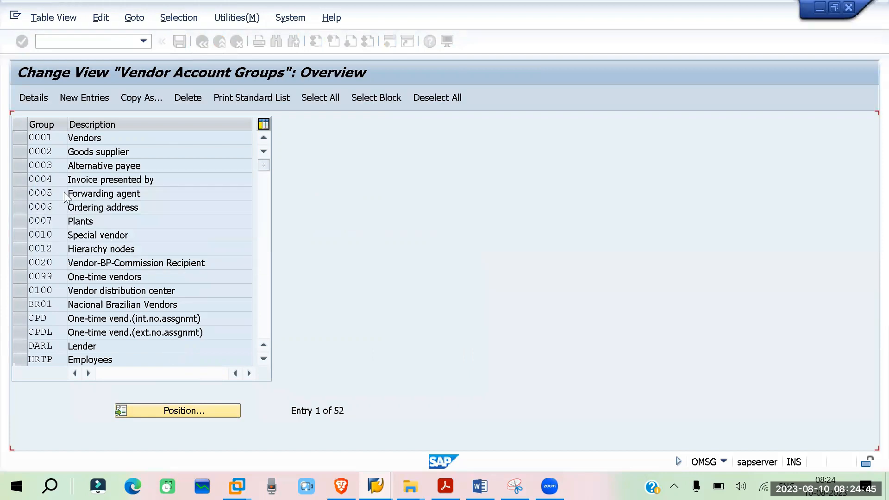
left_click(20, 137)
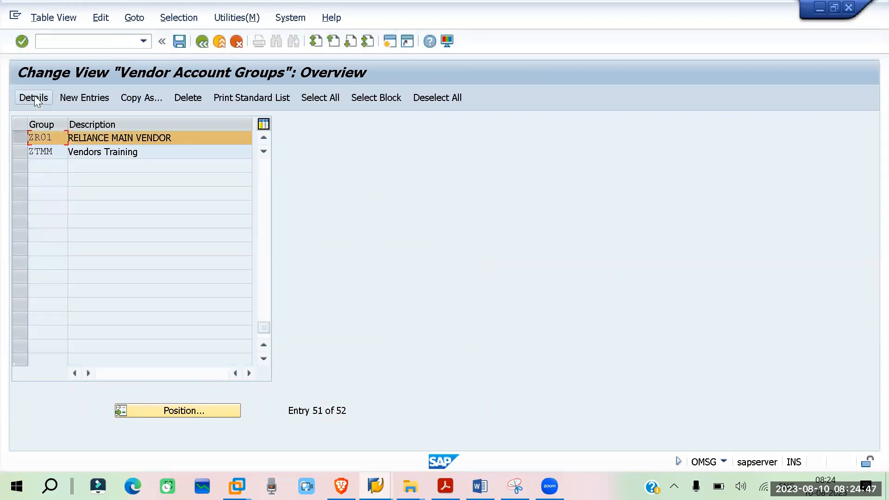
left_click(32, 98)
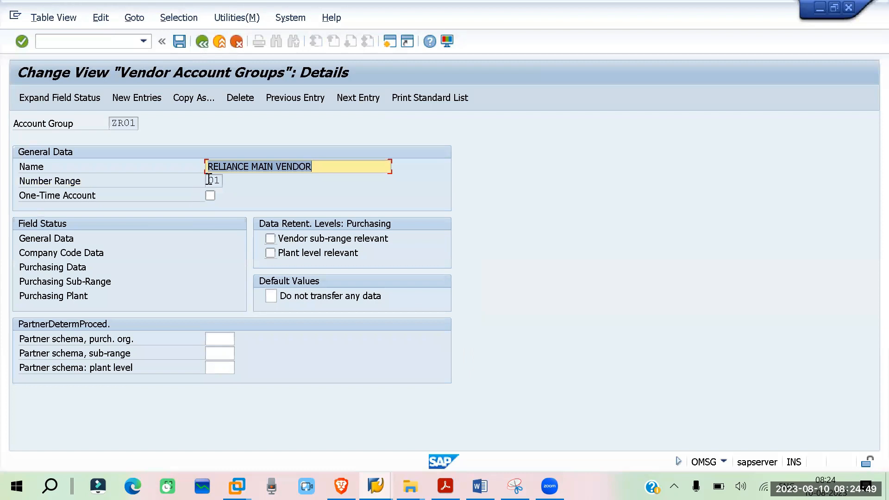
left_click(209, 179)
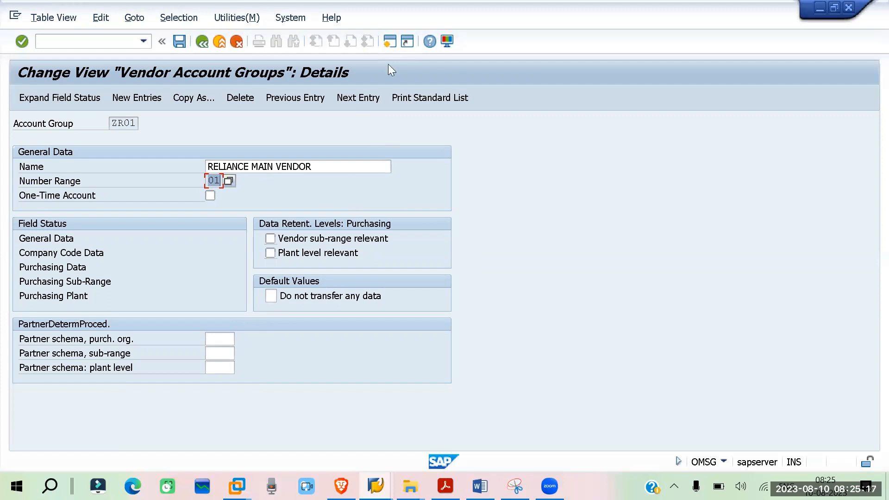
Step: Open a new session and start transaction MK01 to create a vendor for purchasing
left_click(392, 43)
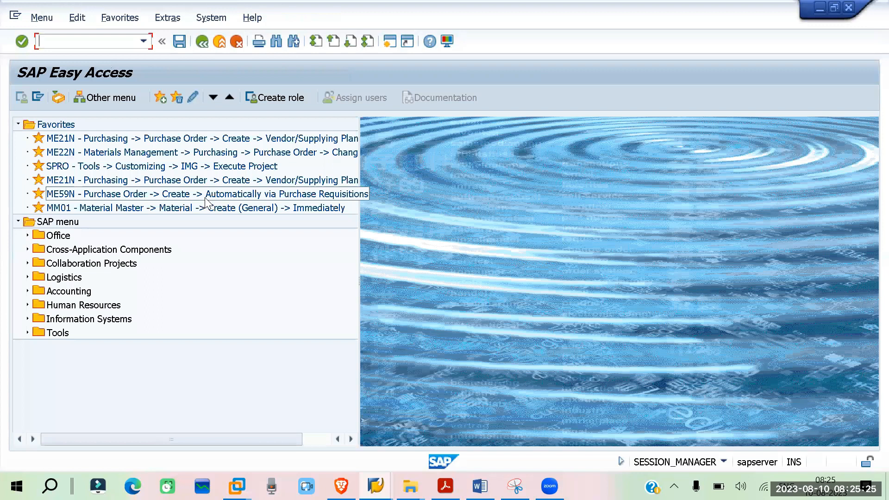
left_click(27, 277)
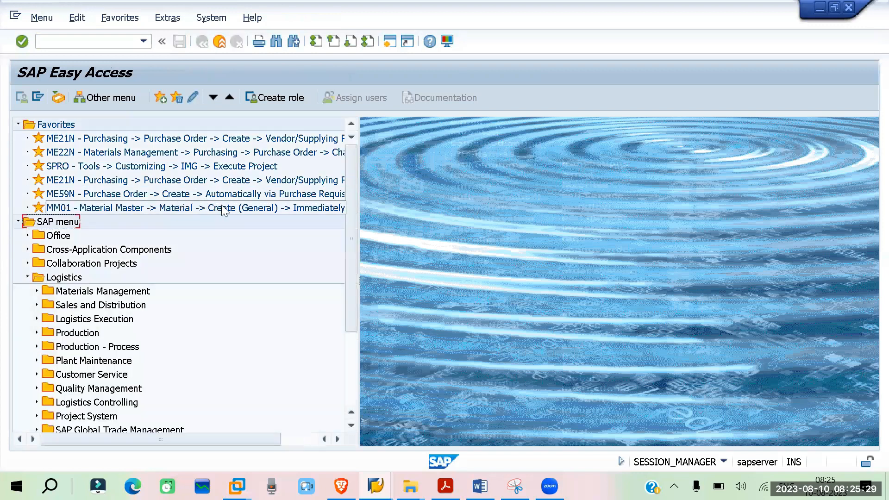
scroll(221, 205, "down", 1)
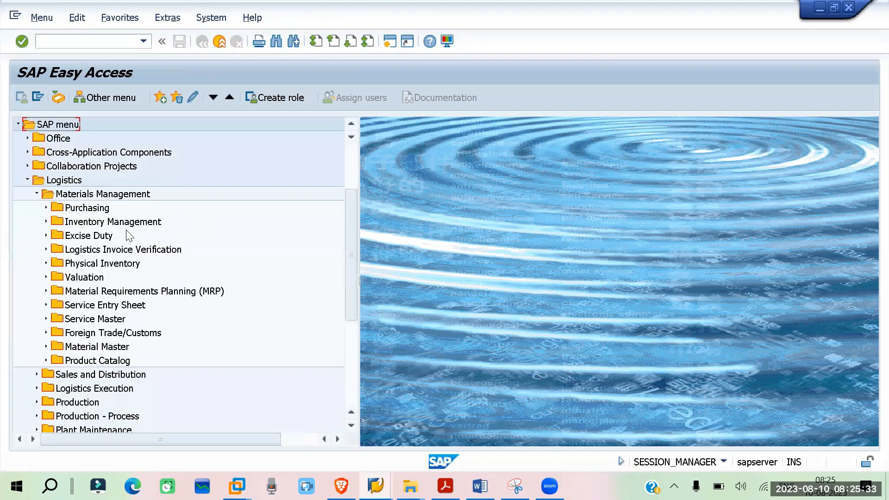
left_click(46, 208)
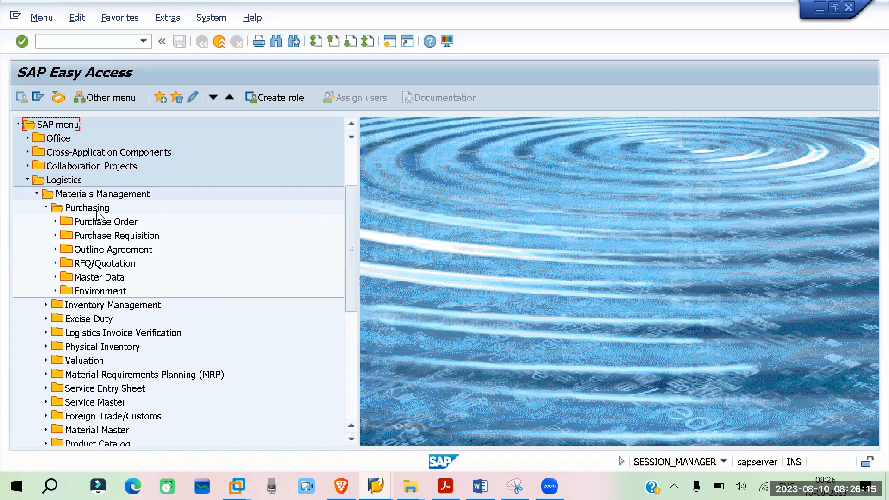
left_click(55, 277)
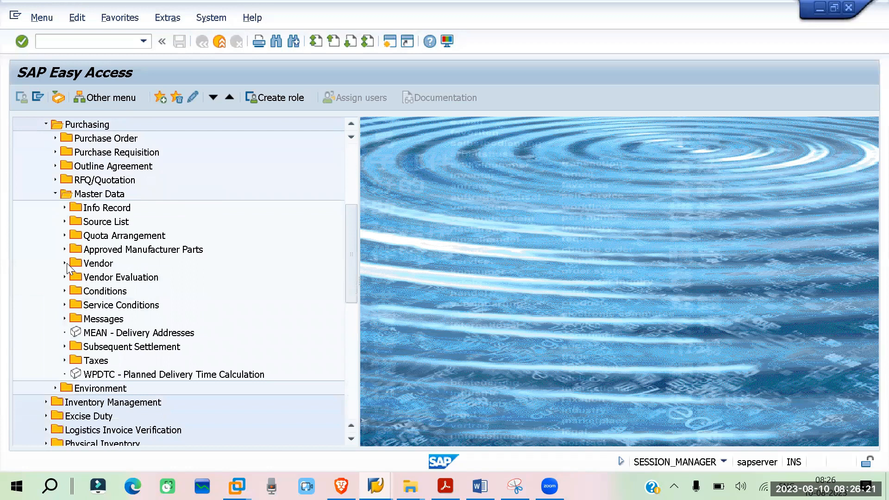
left_click(77, 263)
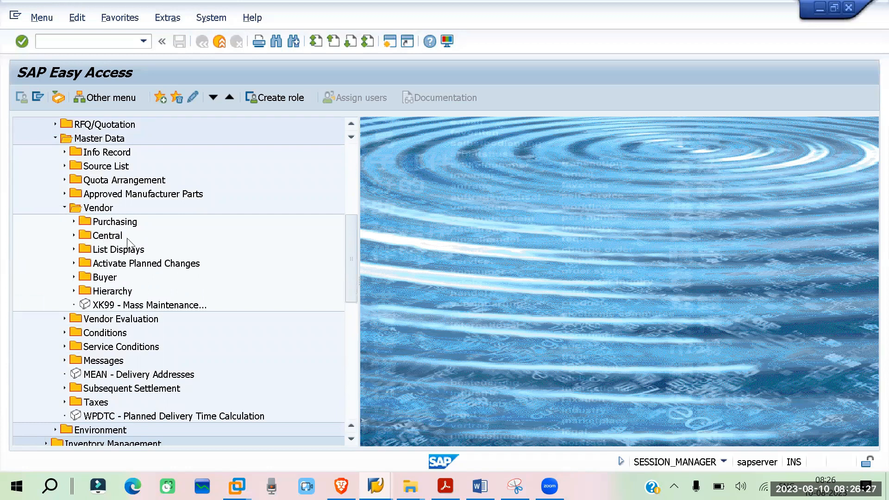
left_click(74, 221)
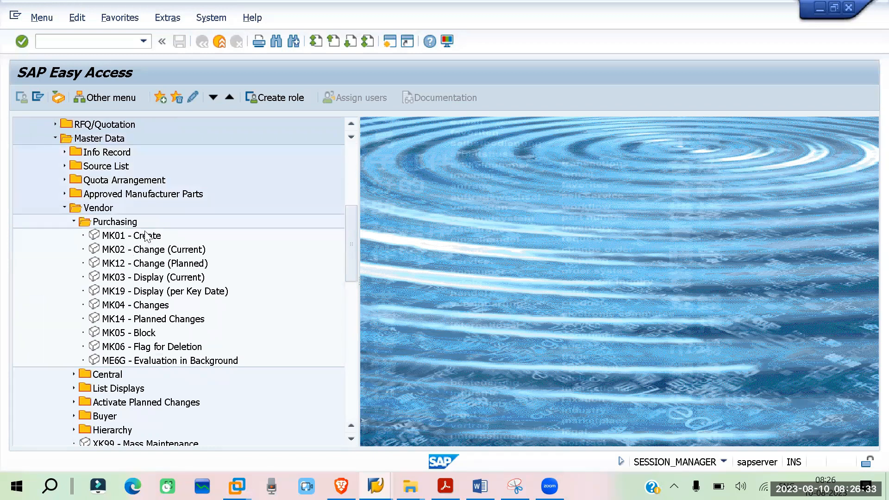
double_click(115, 238)
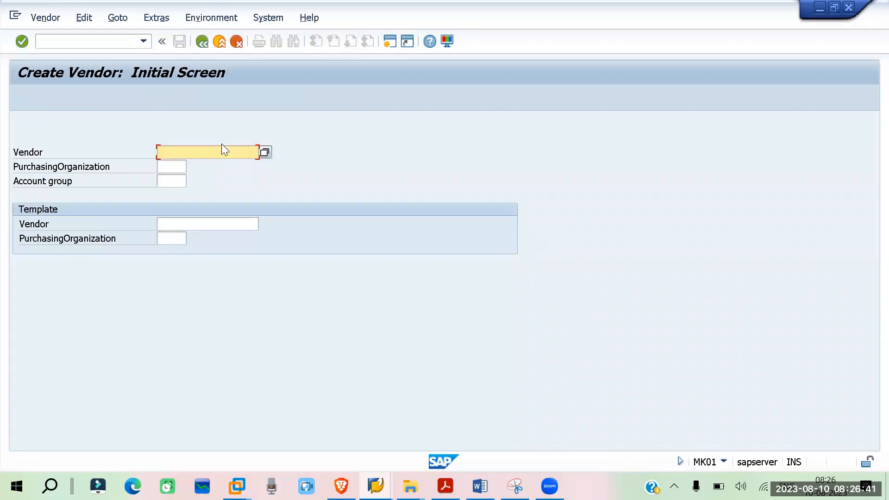
Step: Enter purchasing organization PORP and account group ZR01 for the new vendor
left_click(165, 166)
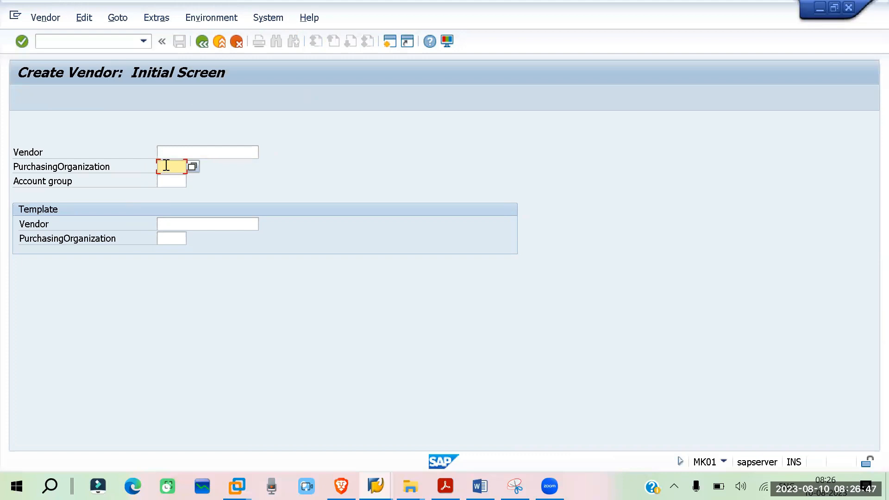
left_click(166, 165)
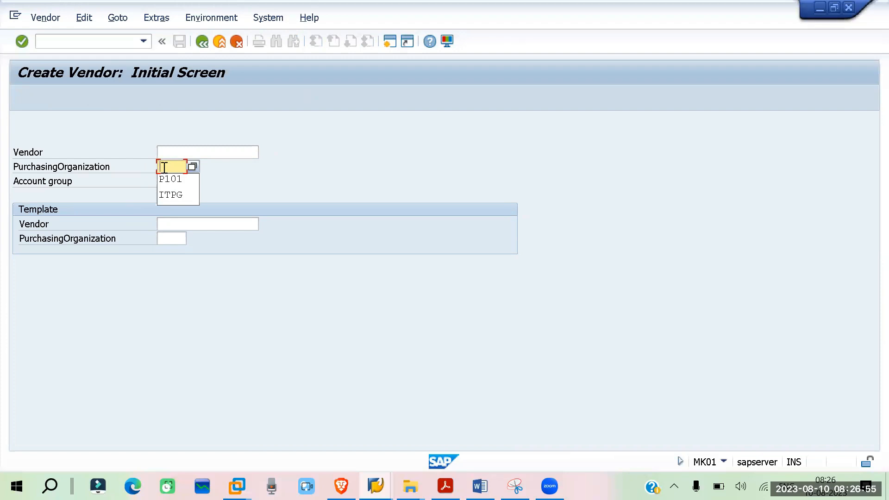
type("PDR")
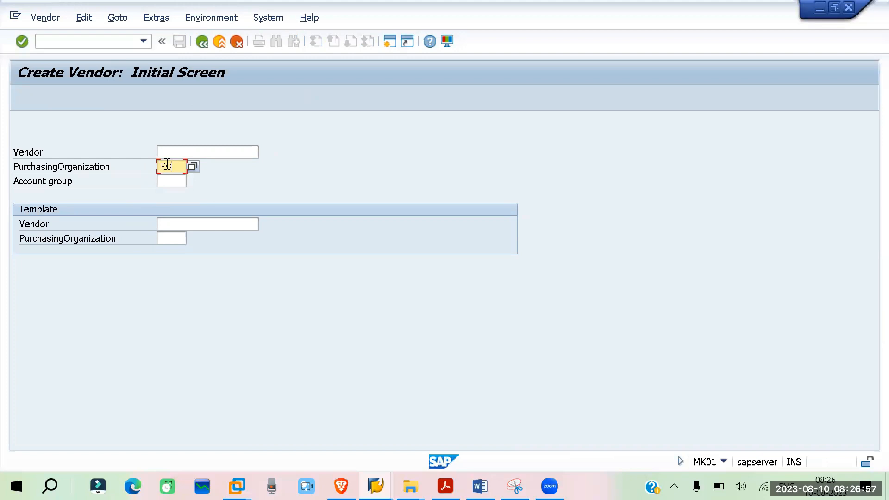
type("P")
left_click(173, 181)
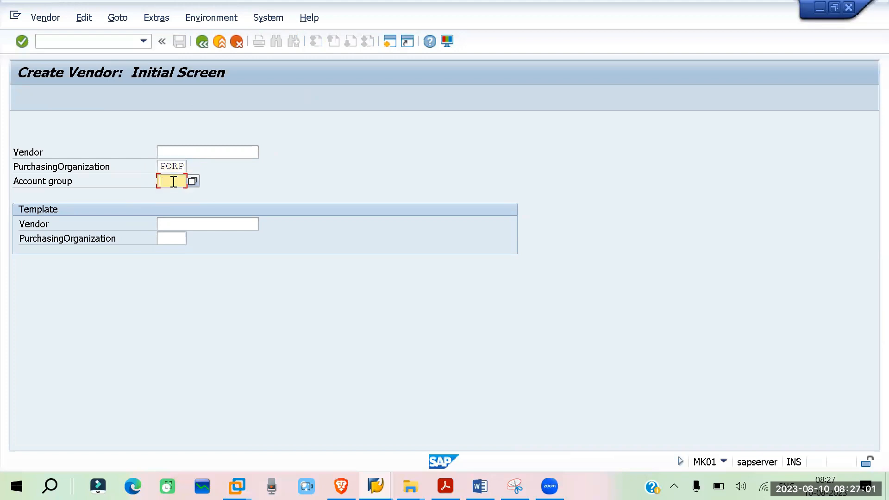
type("ZR01")
Step: Switch back to the customizing session, leave the ZR01 account group details, and open Define Number Ranges for Vendor Master Records
mouse_move(376, 486)
left_click(332, 444)
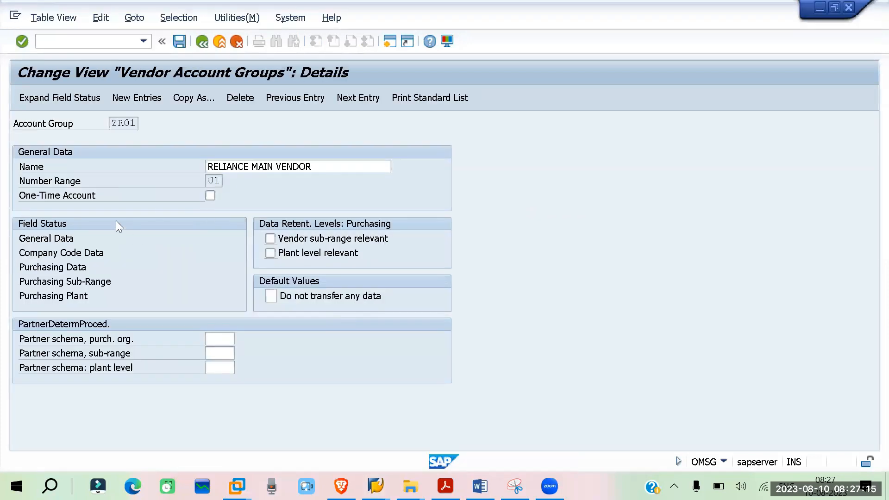
left_click(201, 41)
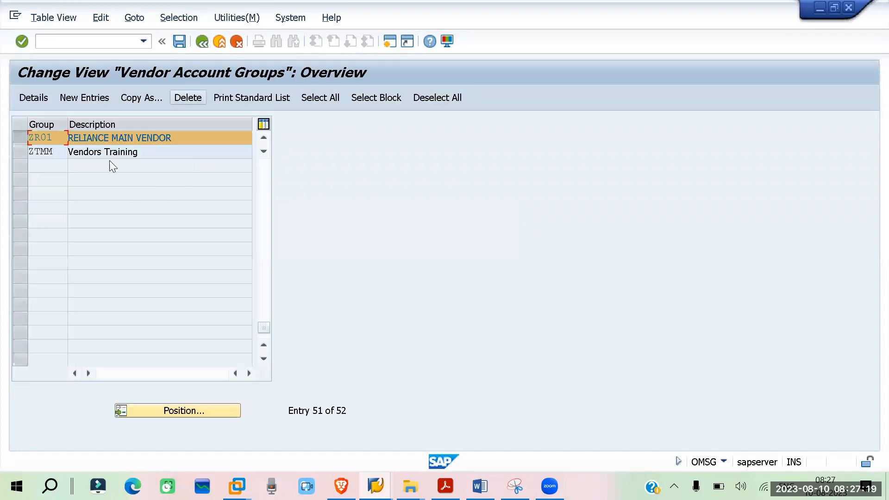
left_click(199, 42)
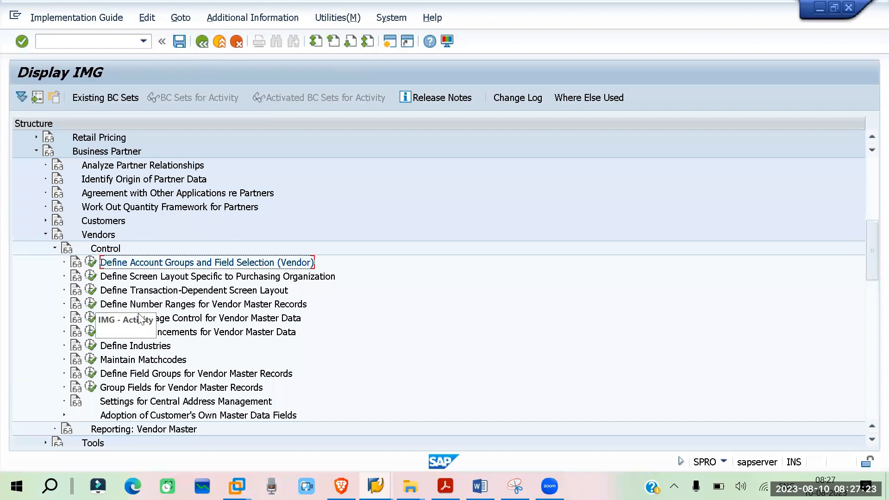
double_click(168, 304)
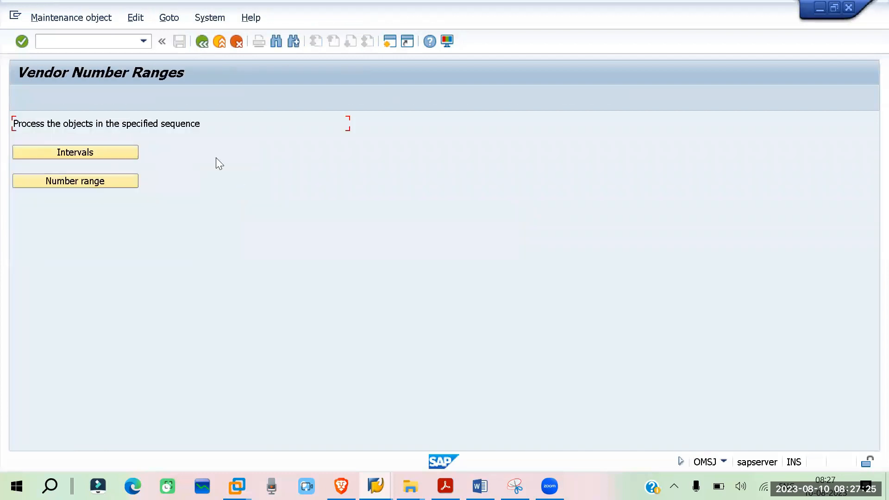
Step: Open the vendor number range intervals for maintenance, and try to continue the ZR01 vendor creation without a vendor number
left_click(107, 153)
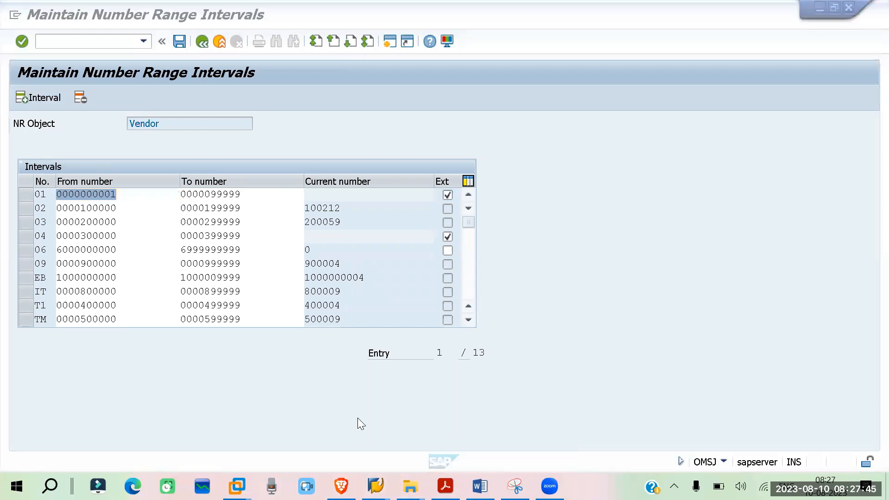
left_click(476, 419)
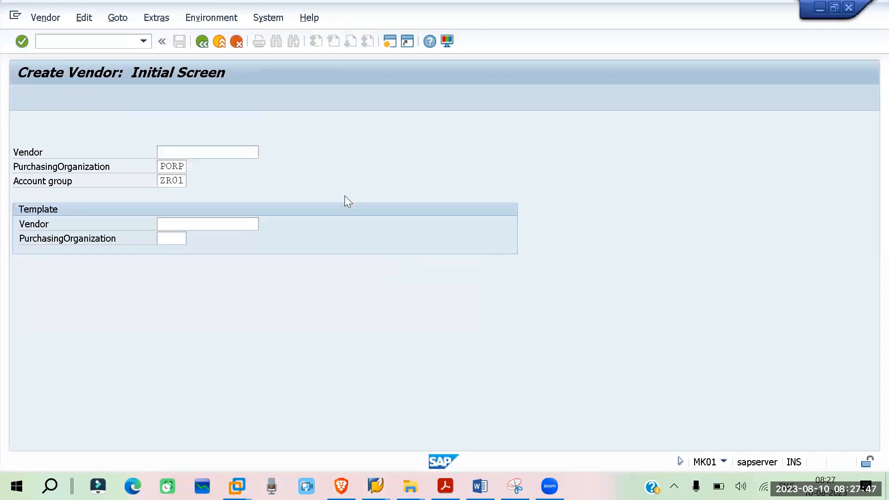
left_click(296, 173)
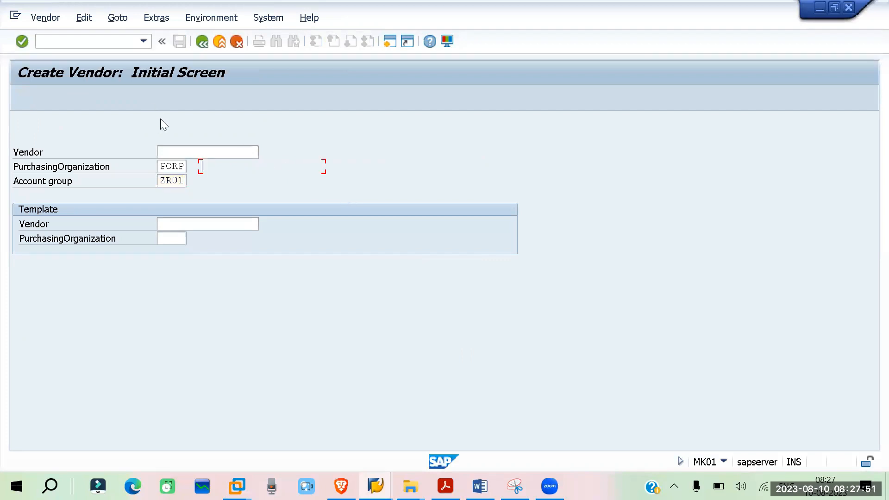
left_click(161, 119)
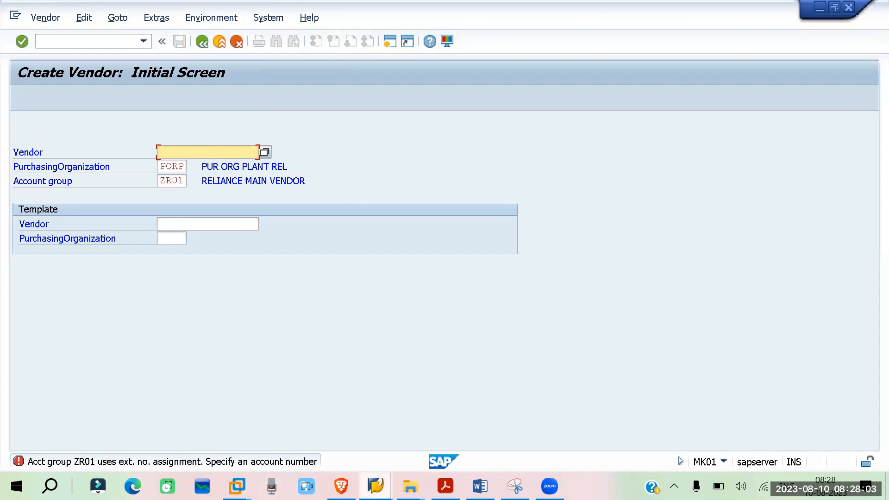
Step: Return to the vendor number range intervals, turn off external numbering for interval 01, and save the change
mouse_move(375, 487)
left_click(344, 449)
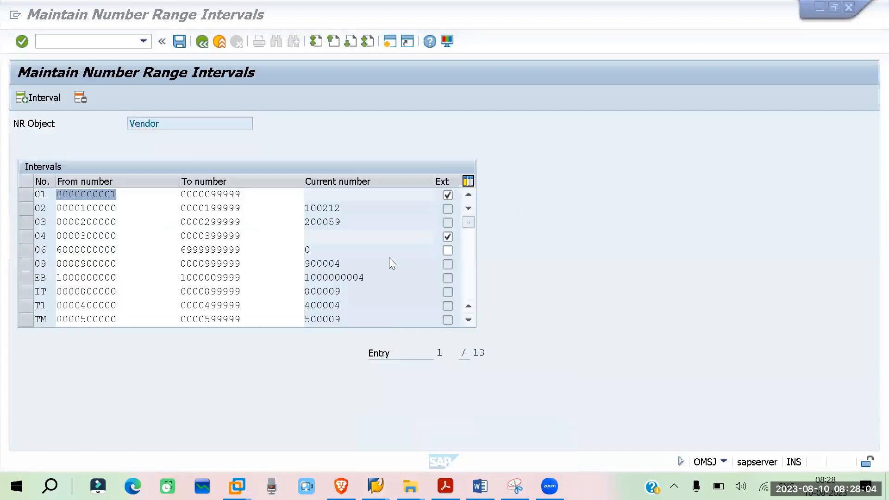
left_click(447, 195)
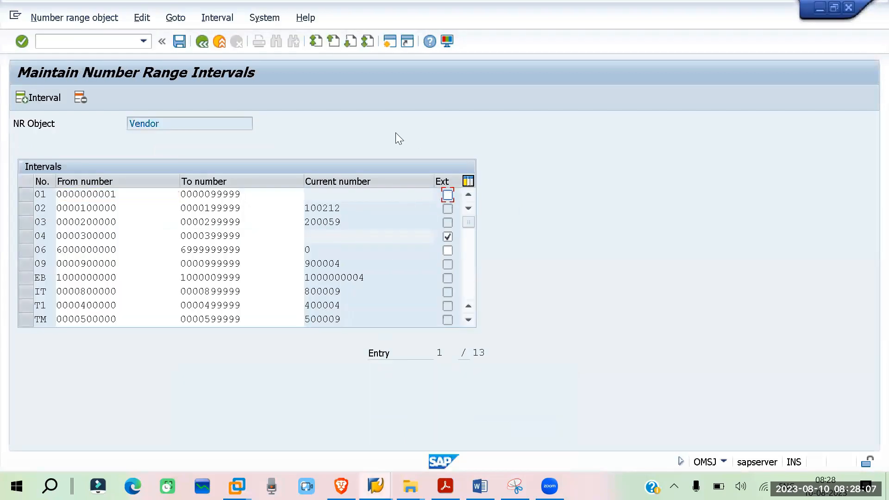
key("ctrl+s")
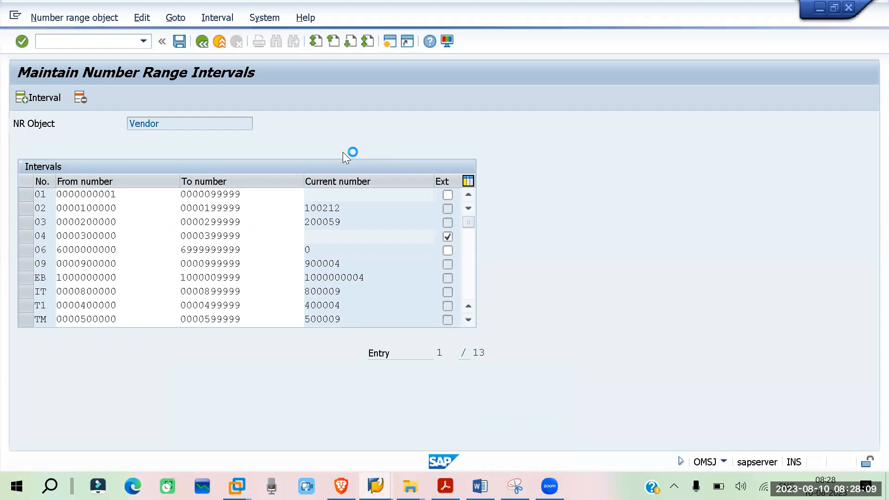
left_click(502, 419)
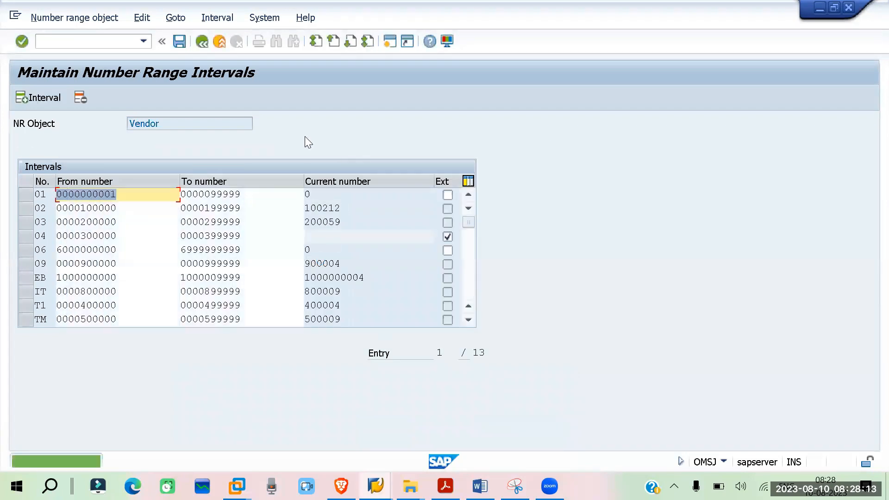
Step: Switch to the vendor creation session, continue to the address screen with no vendor number entered, and check the Vendor field
mouse_move(376, 486)
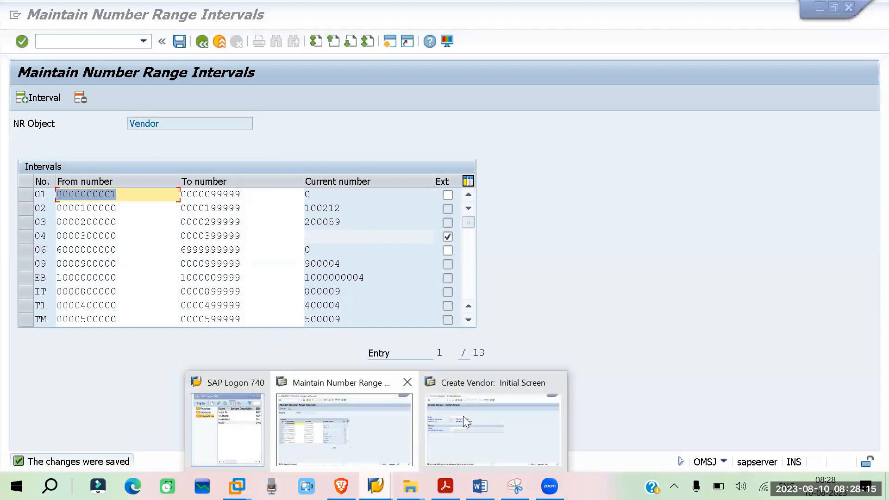
left_click(463, 417)
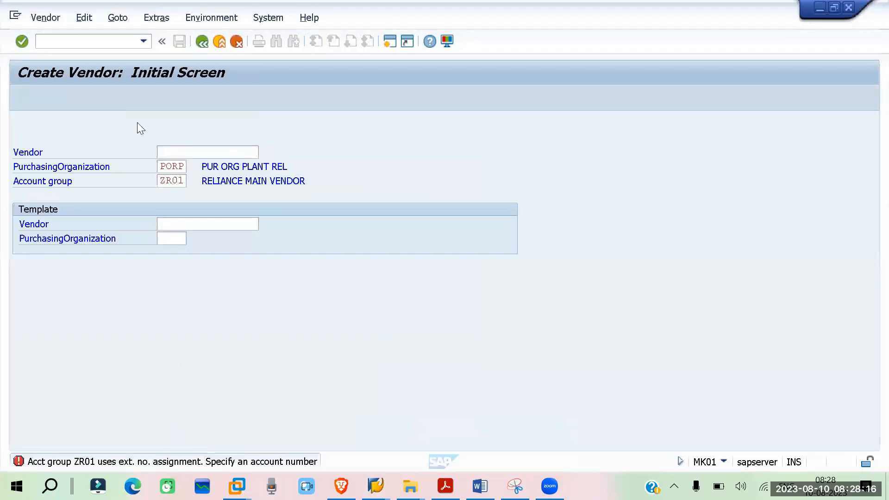
left_click(81, 43)
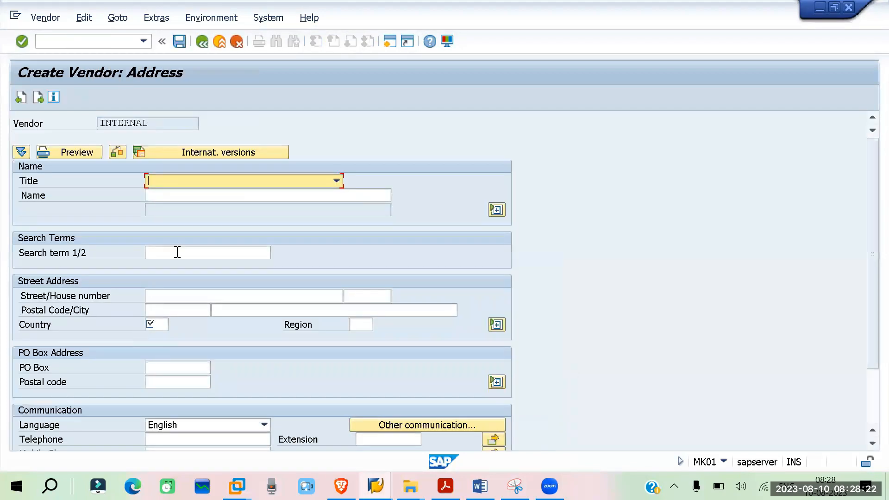
left_click(153, 122)
left_click_drag(153, 122, 61, 124)
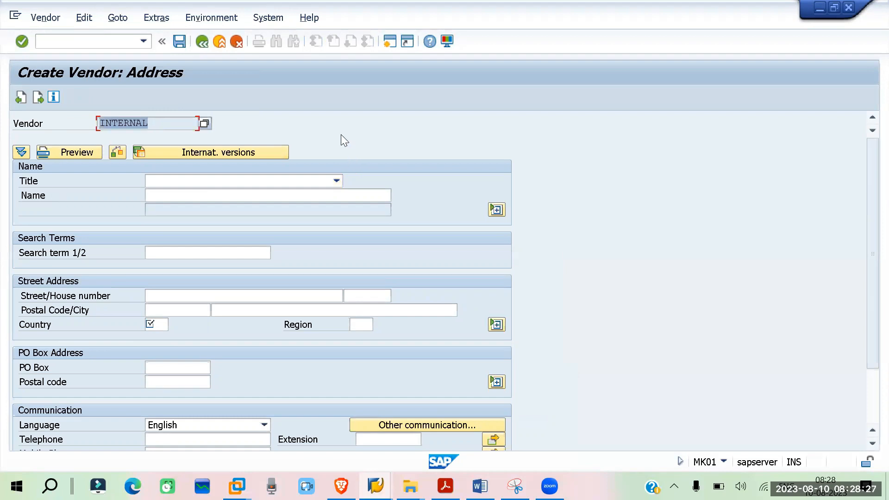
Step: Go back to the customizing session, leave the intervals, and view the number range assignments of the vendor account groups
key("alt+Tab")
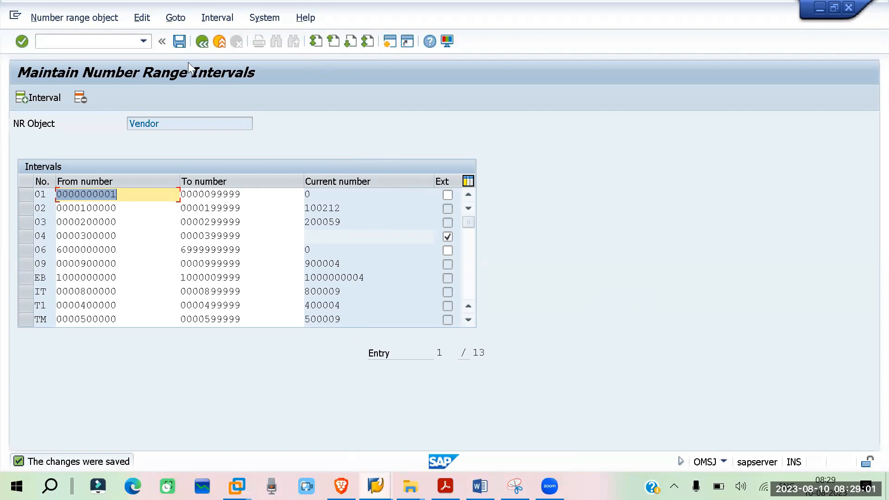
left_click(202, 42)
key("F3")
left_click(70, 183)
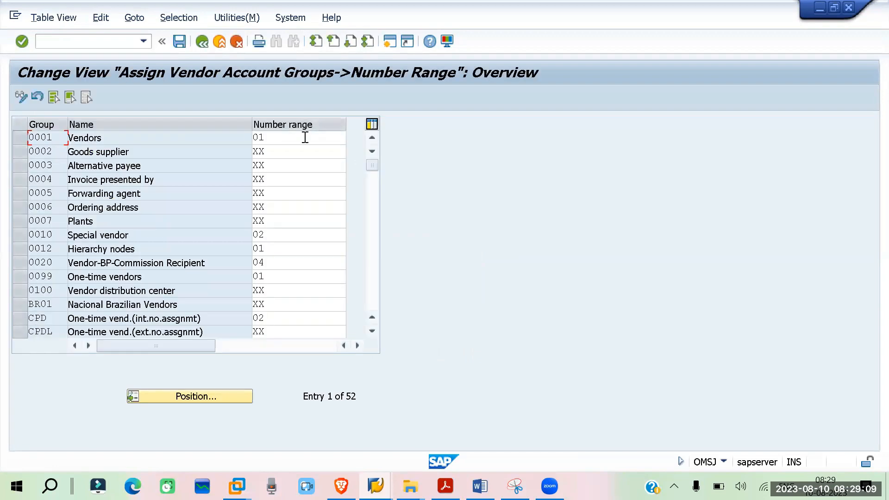
left_click(361, 345)
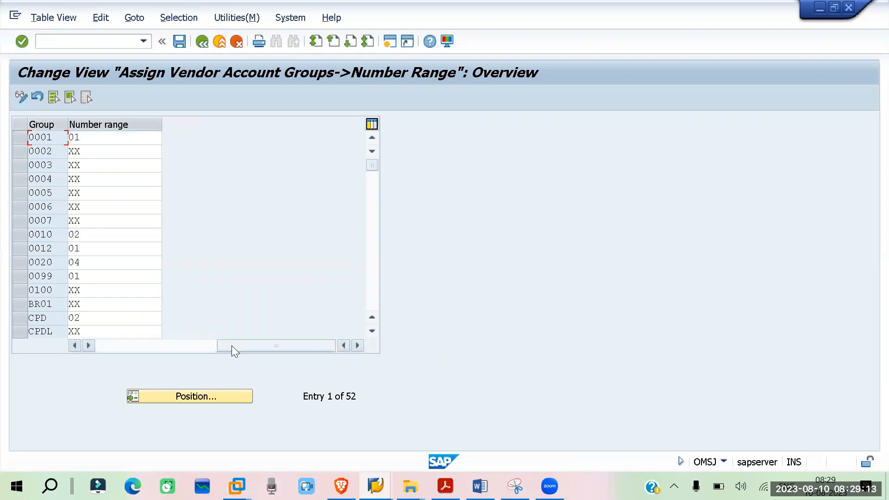
left_click(80, 346)
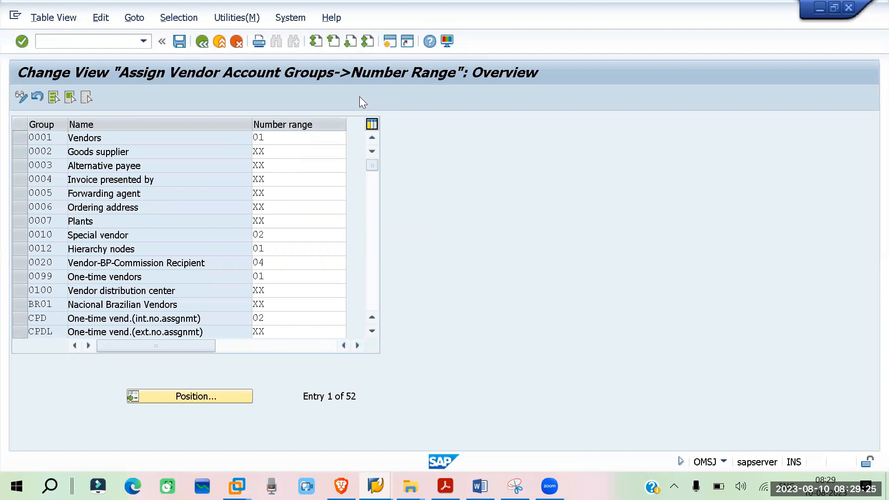
Step: In the Display IMG session, open the number ranges for each material type under Logistics - General, Material Master, Basic Settings
key("F3")
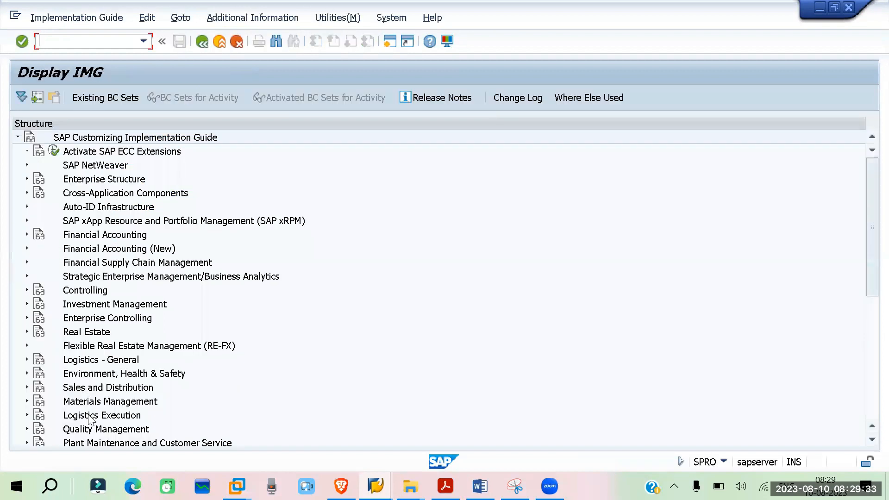
left_click(27, 401)
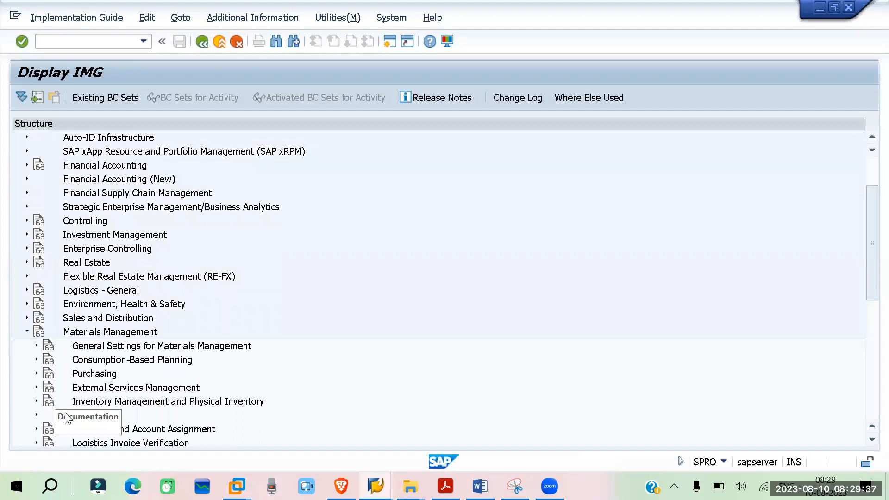
left_click(27, 332)
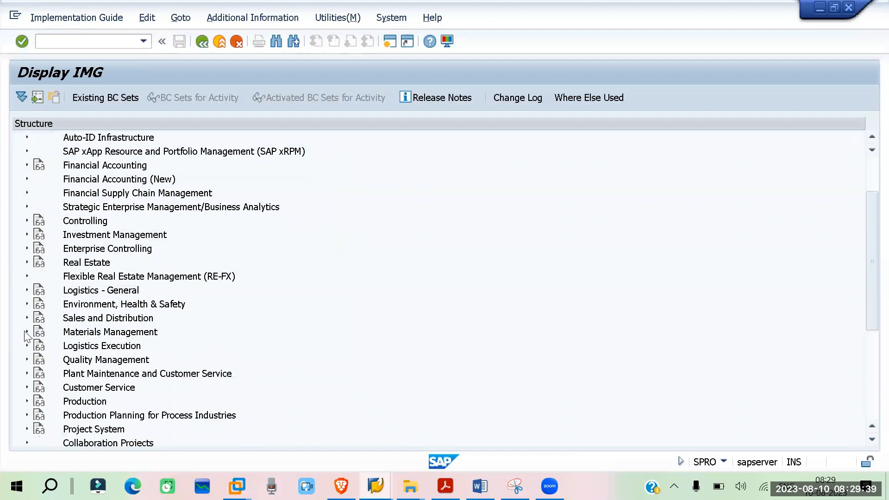
left_click(26, 290)
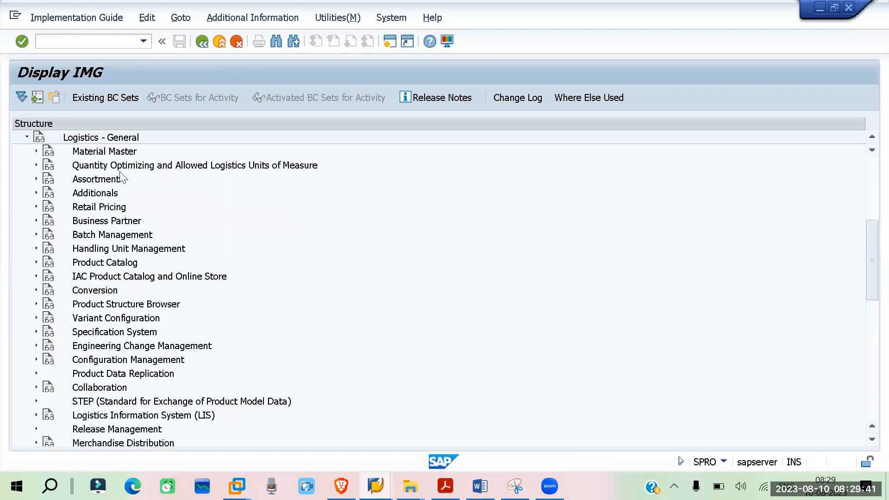
left_click(36, 151)
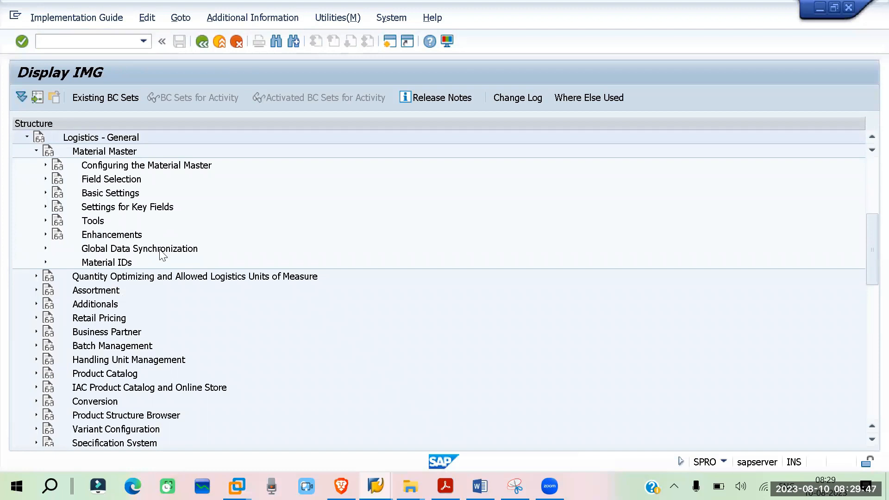
left_click(45, 180)
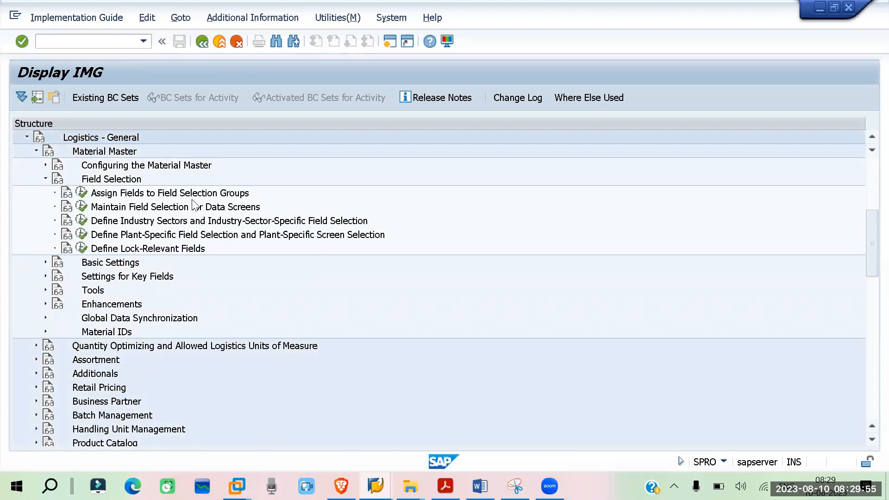
left_click(43, 180)
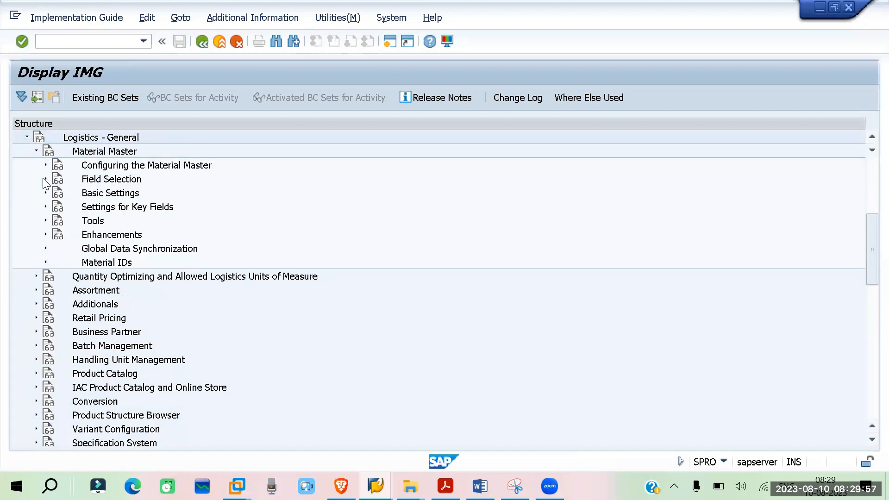
left_click(46, 193)
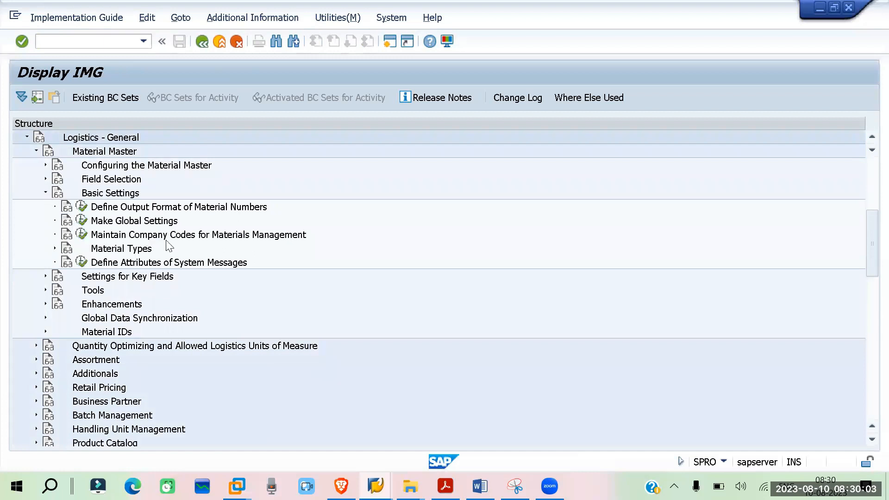
left_click(54, 249)
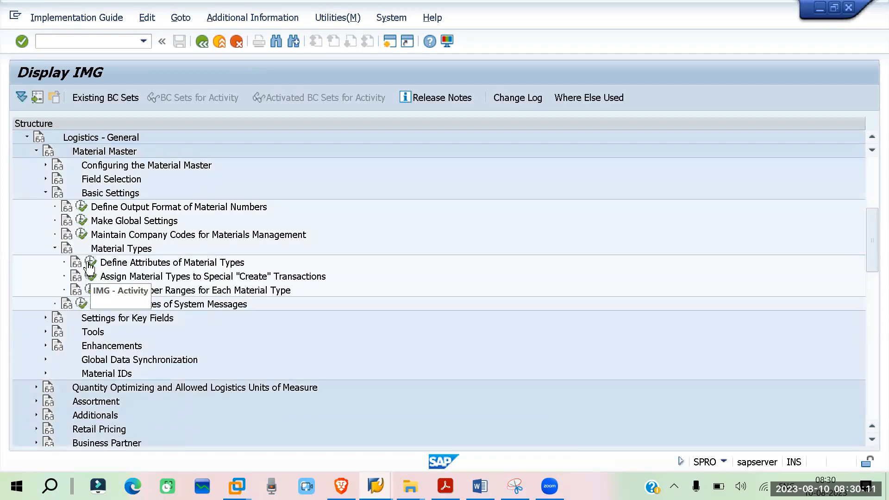
left_click(91, 290)
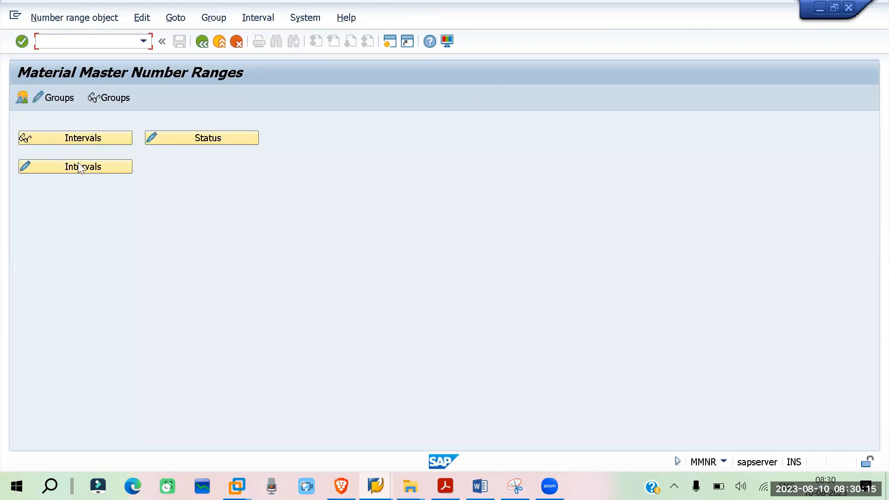
Step: View the material master number range intervals in change mode and return to the Material Master Number Ranges screen
left_click(72, 168)
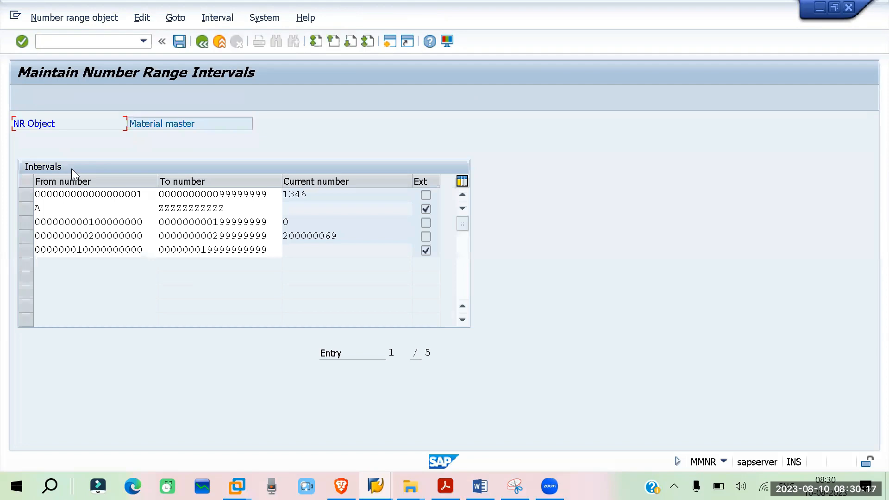
left_click(191, 54)
left_click(95, 167)
left_click(202, 43)
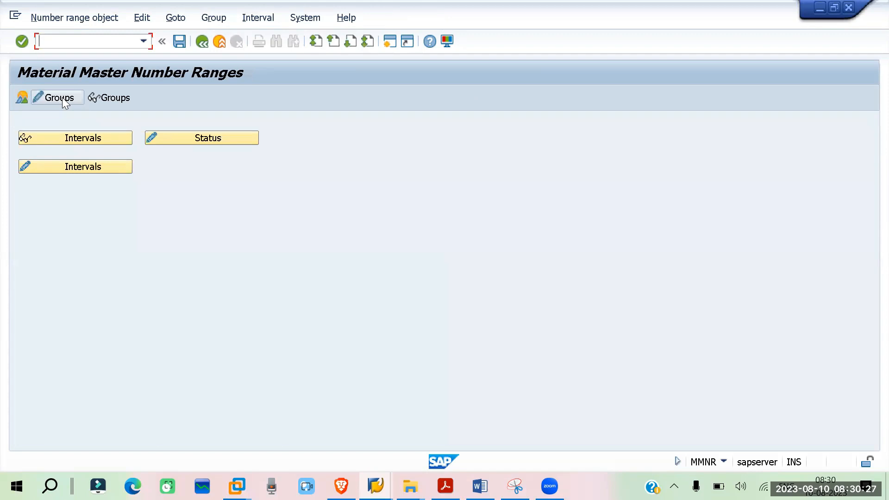
Step: Open the material master number range groups, view the intervals of Group 1, and return to the group list
left_click(63, 98)
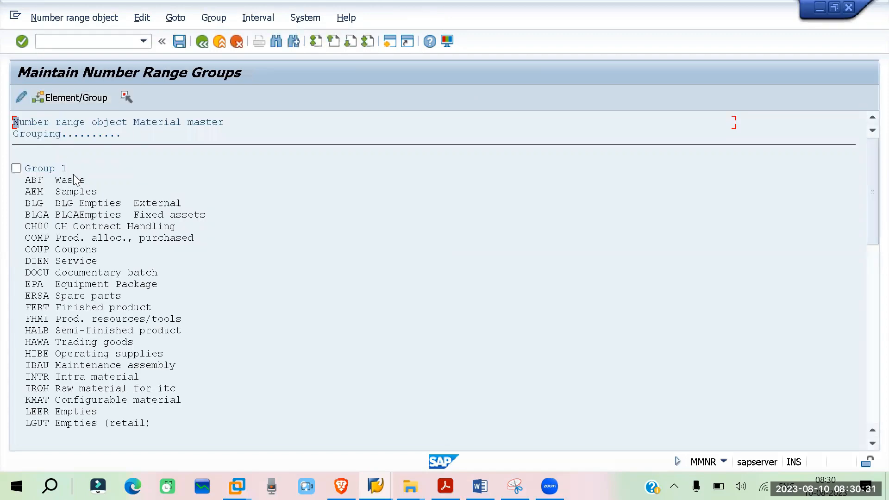
left_click(31, 163)
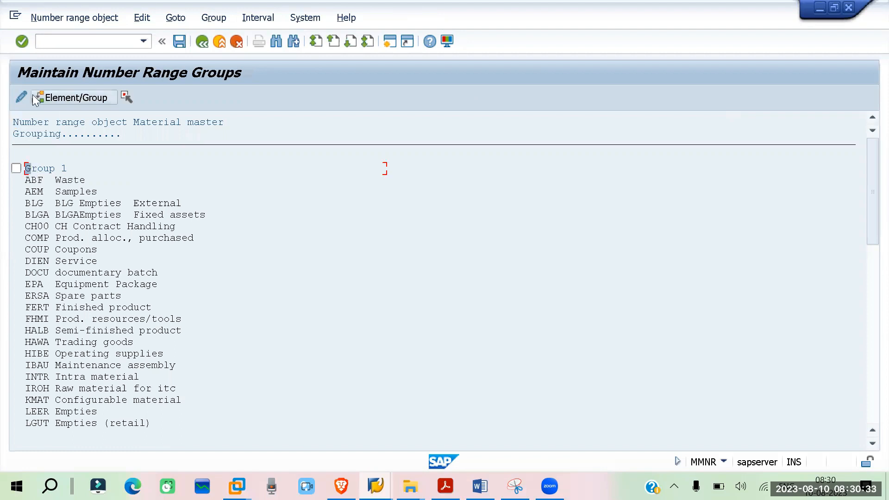
left_click(20, 96)
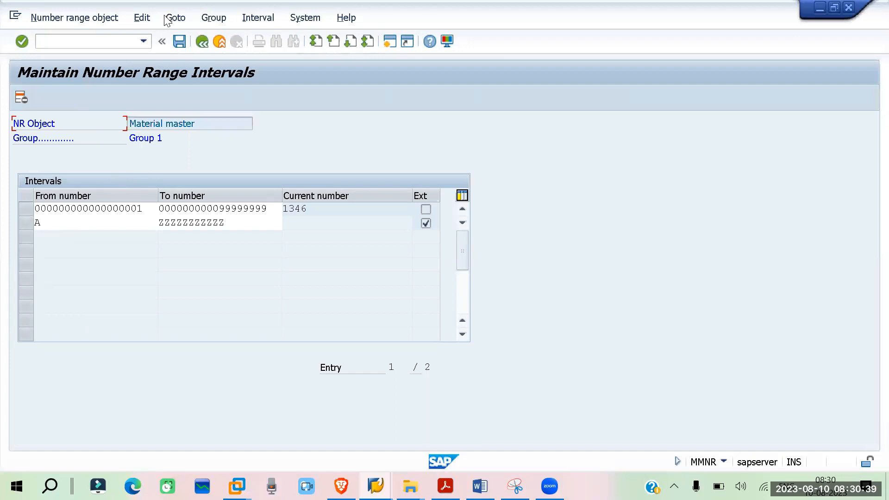
left_click(202, 41)
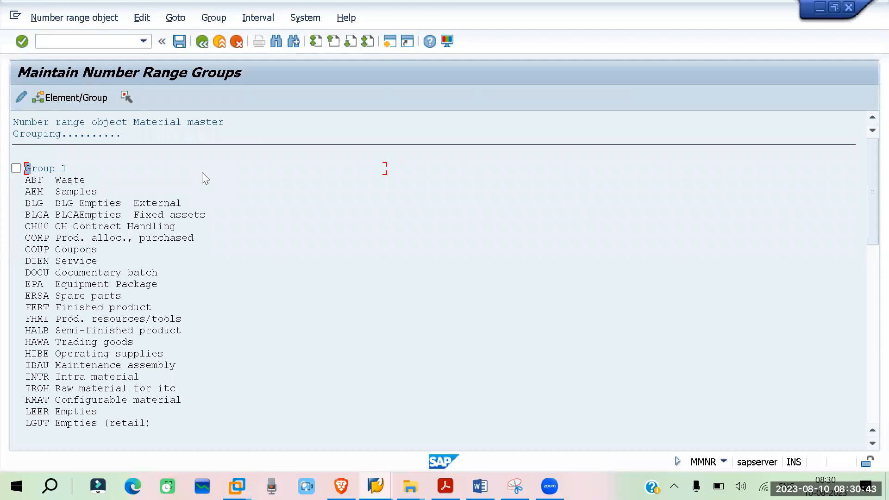
Step: Switch back to the Create Vendor: Address session
key("alt+Tab")
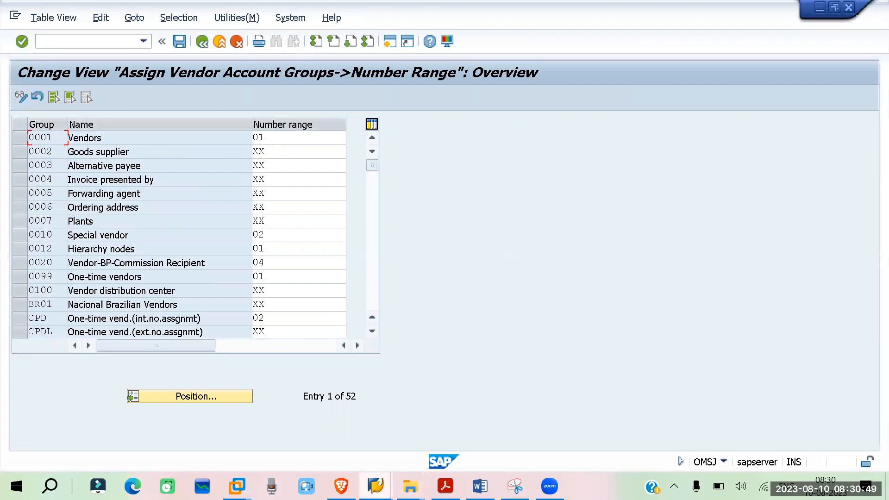
left_click(376, 486)
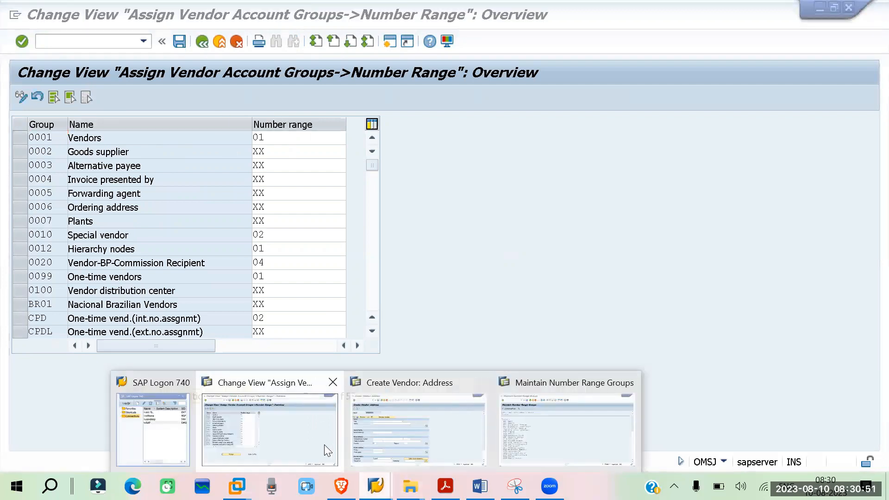
left_click(463, 451)
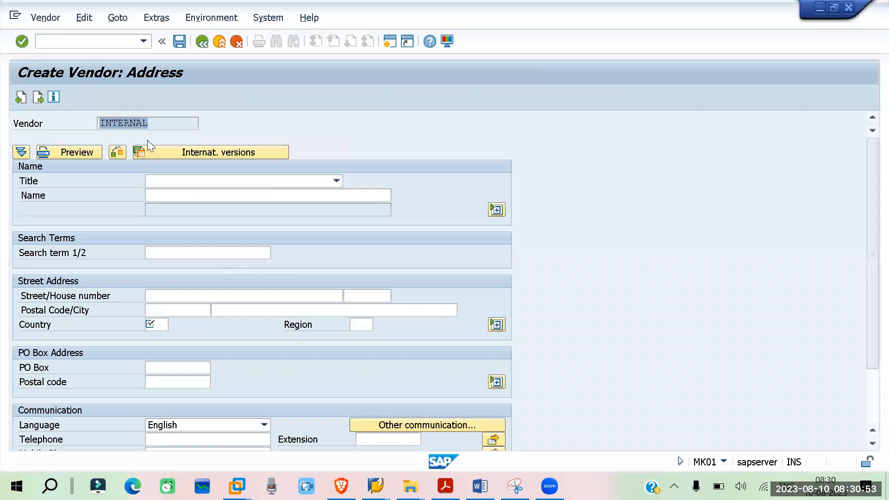
Step: Set the new vendor's title to Company
left_click(257, 182)
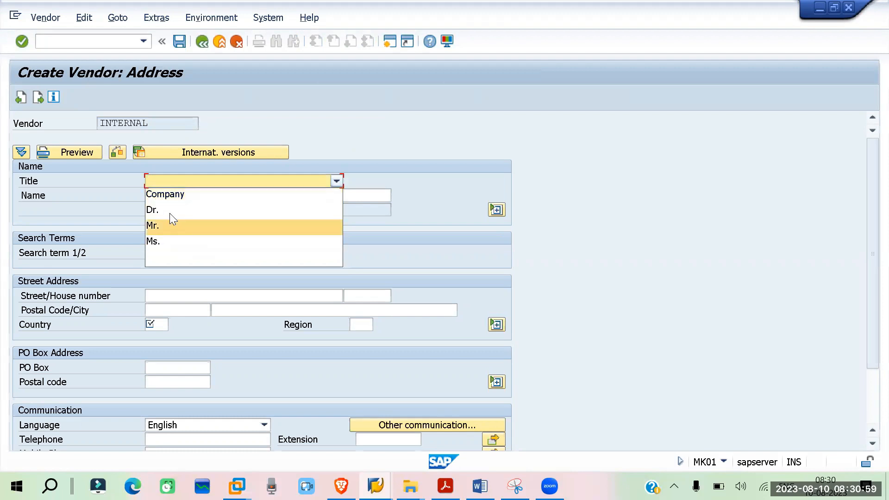
left_click(174, 194)
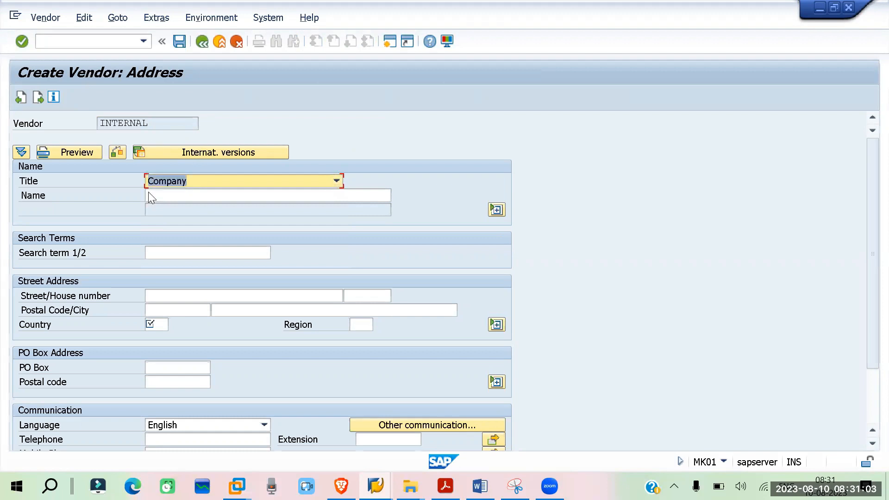
left_click(172, 196)
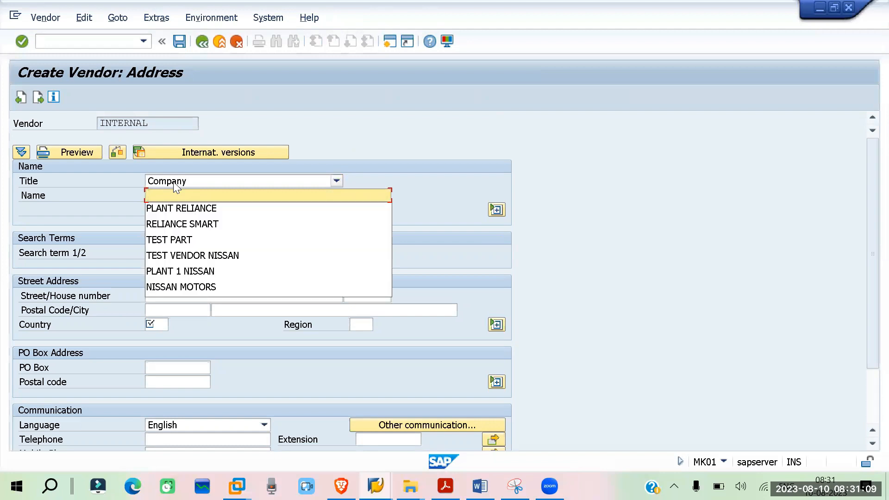
type("TEST ")
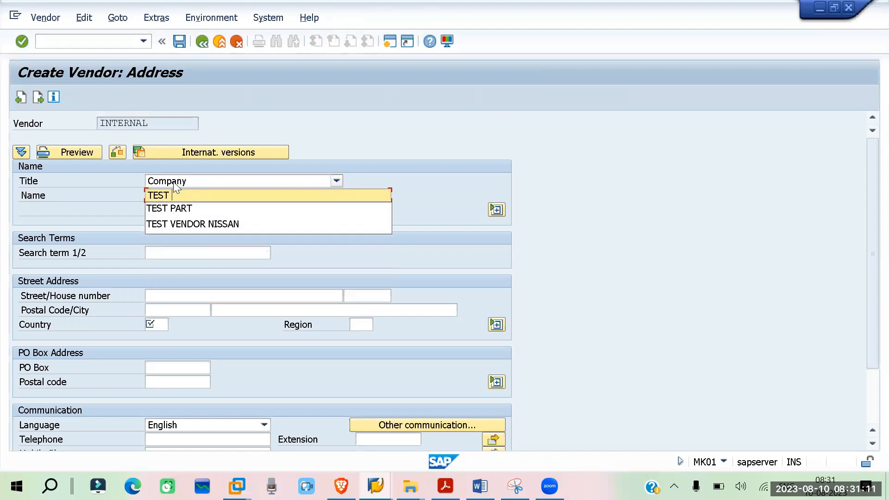
type("VENDO")
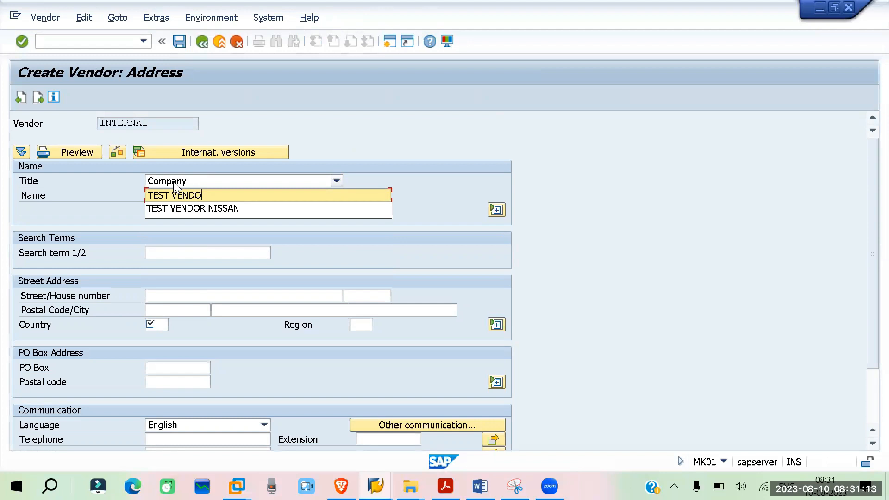
key("BackSpace")
key("BackSpace")
key("BackSpace")
key("BackSpace")
key("BackSpace")
key("BackSpace")
key("BackSpace")
key("BackSpace")
key("BackSpace")
key("BackSpace")
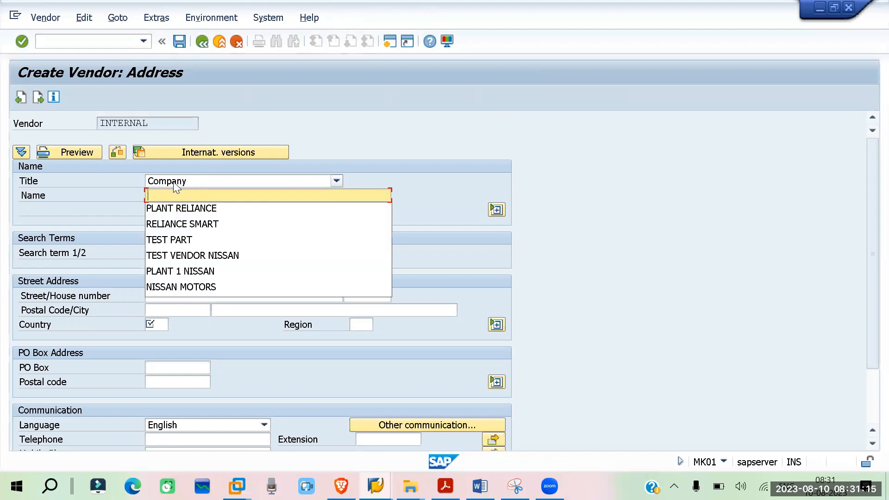
Step: Enter MAIN VENDOR RELIANCE 1 as the vendor's name
type("MAIN VEN")
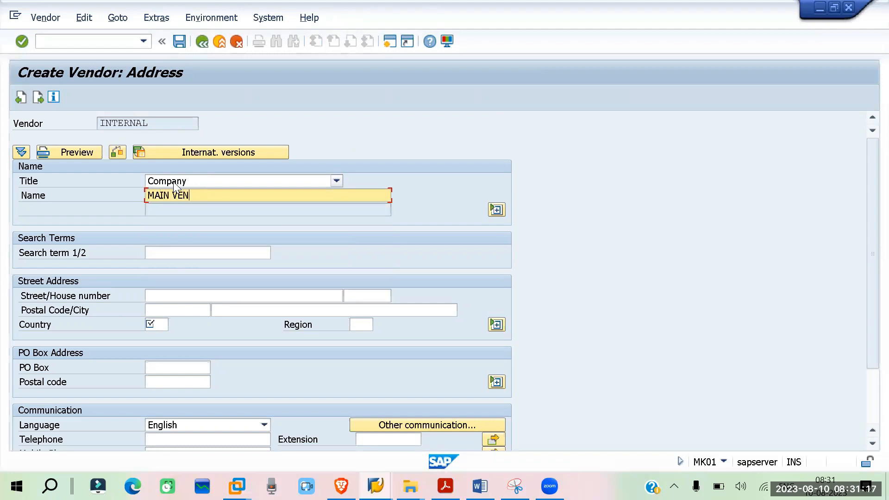
type("DOR RELIANCE 1")
left_click(205, 254)
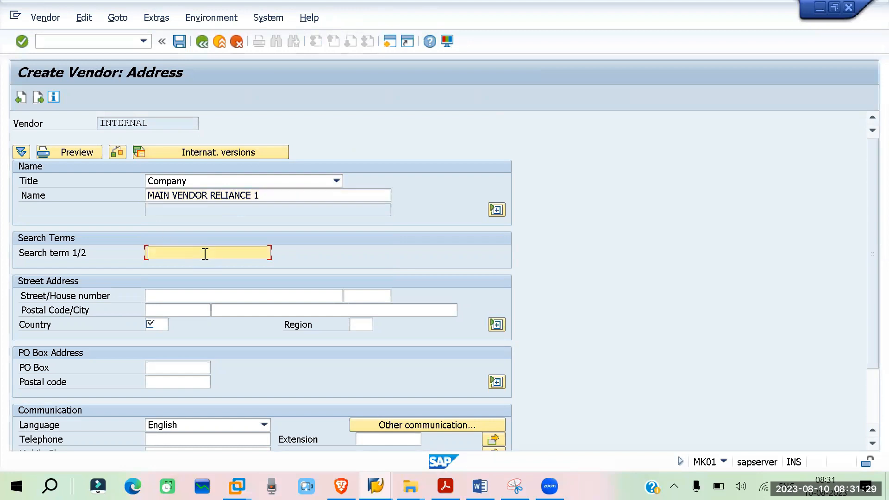
type("RELIANCE")
key("BackSpace")
key("BackSpace")
key("BackSpace")
key("BackSpace")
key("BackSpace")
key("BackSpace")
key("BackSpace")
key("BackSpace")
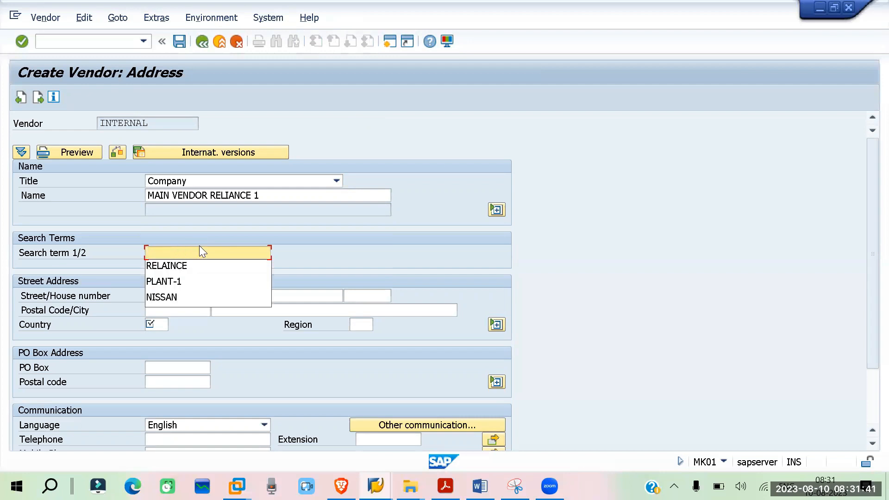
Step: Enter search term ZR01 and country IN for the vendor, and confirm the address data
type("ZR01")
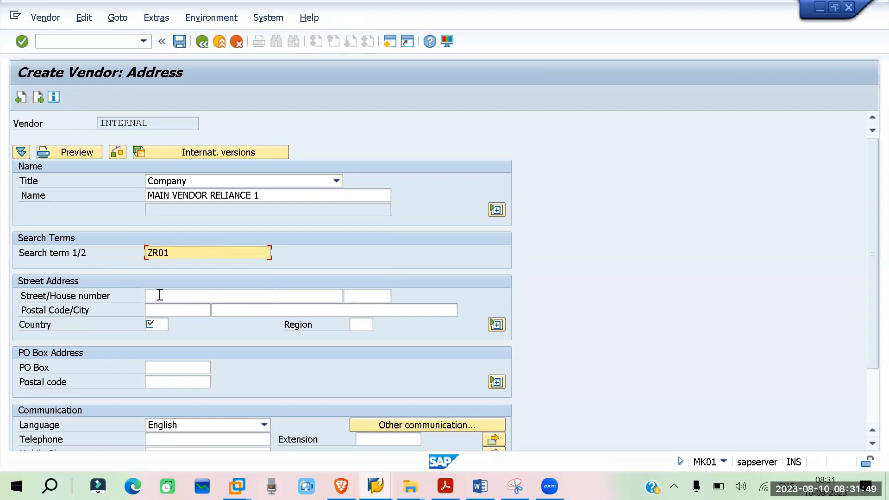
left_click(162, 324)
type("IN")
key("Return")
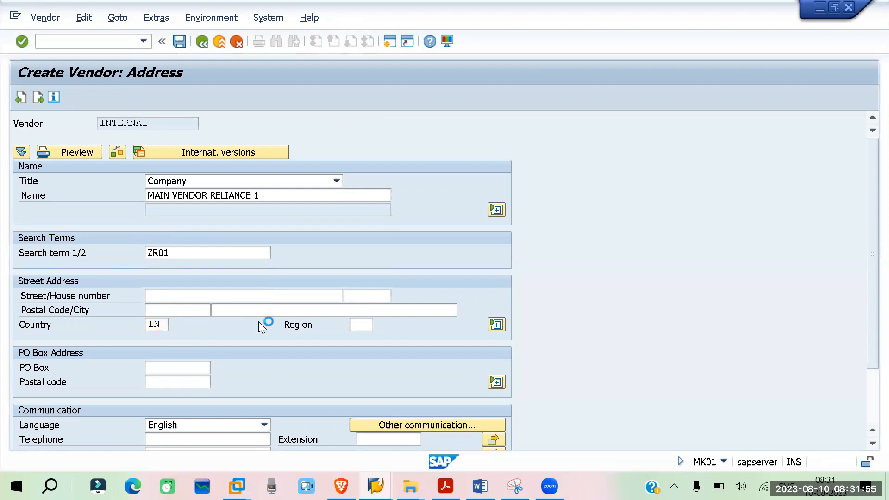
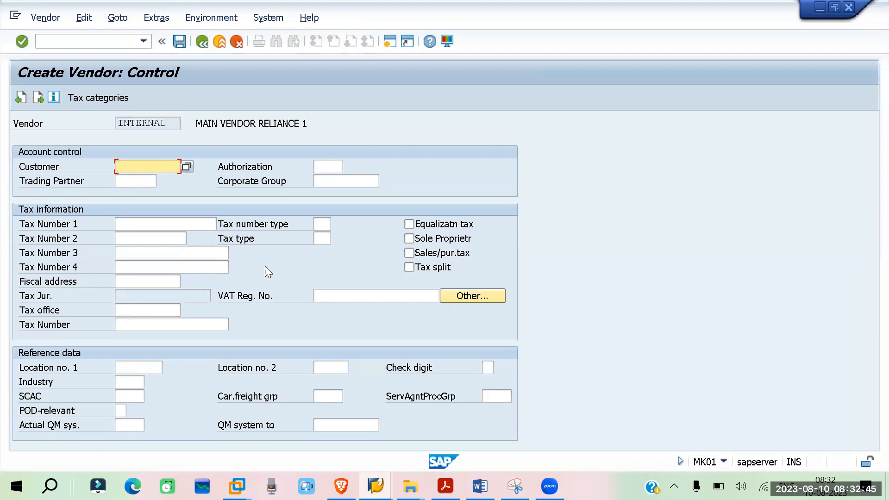
Step: Continue from the vendor's control data to the purchasing data and set the order currency to INR
key("Return")
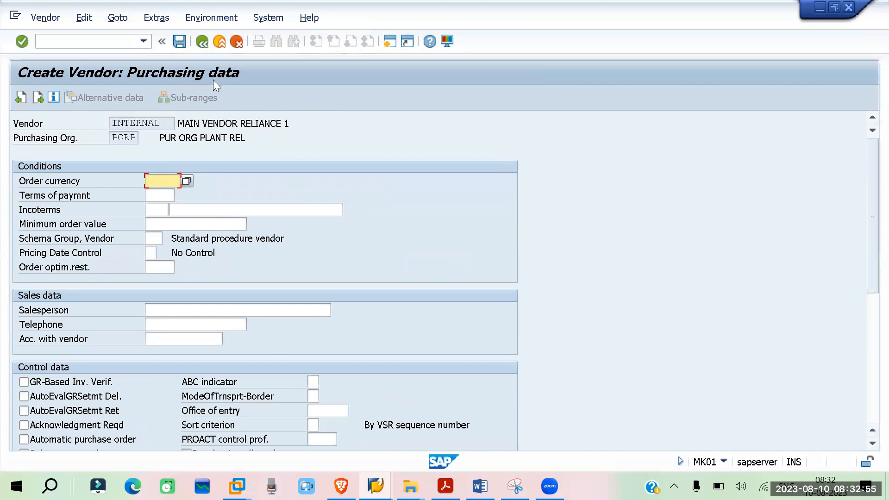
left_click(157, 181)
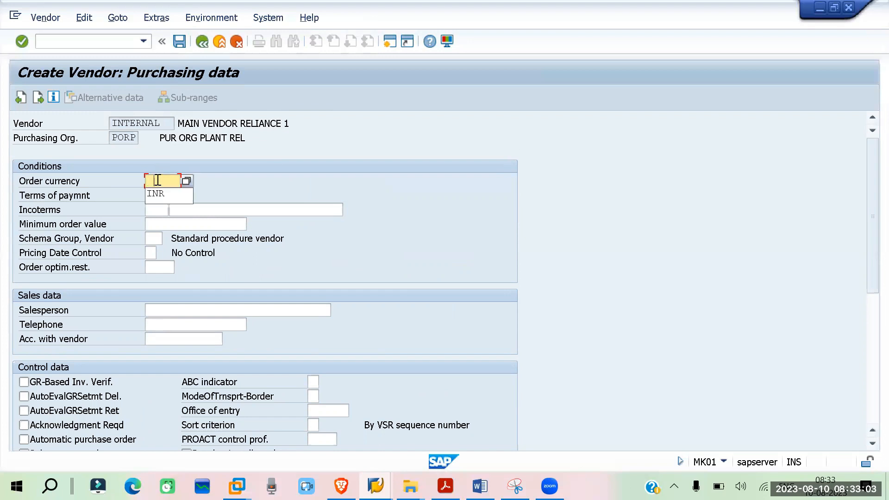
left_click(161, 197)
Step: View the list of available terms of payment for the vendor and close it without choosing one
left_click(160, 195)
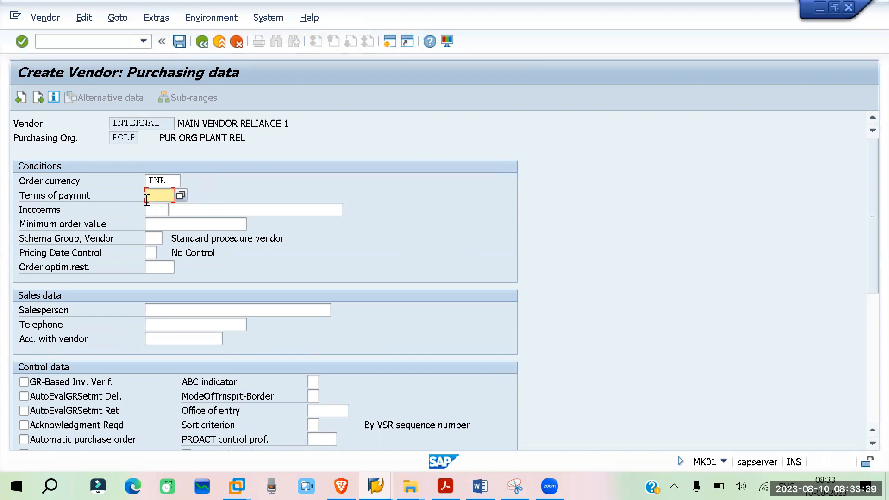
left_click(181, 196)
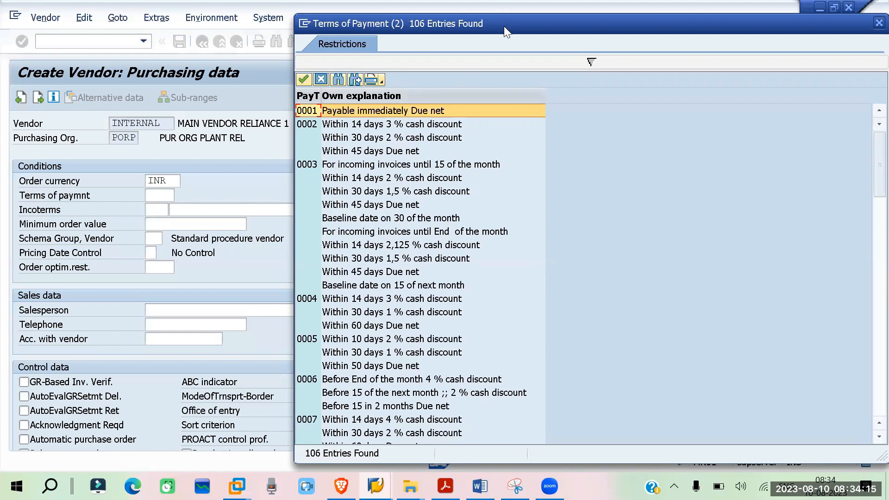
left_click_drag(503, 26, 473, 22)
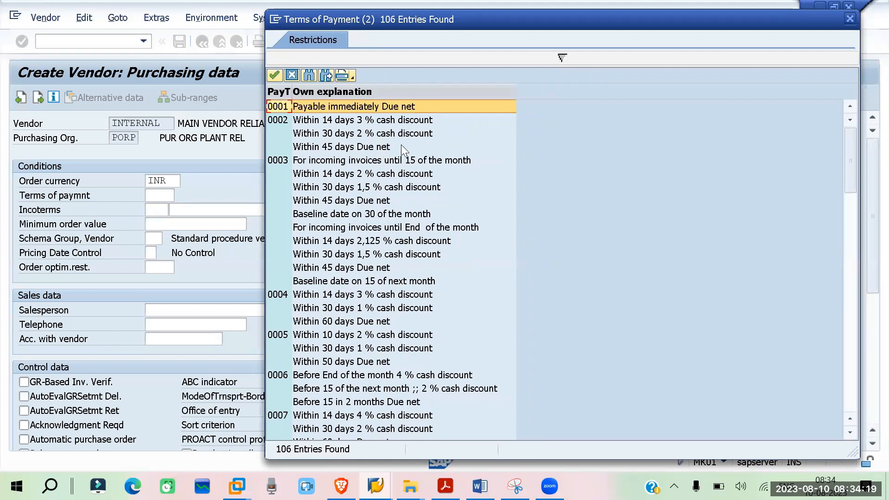
left_click(850, 19)
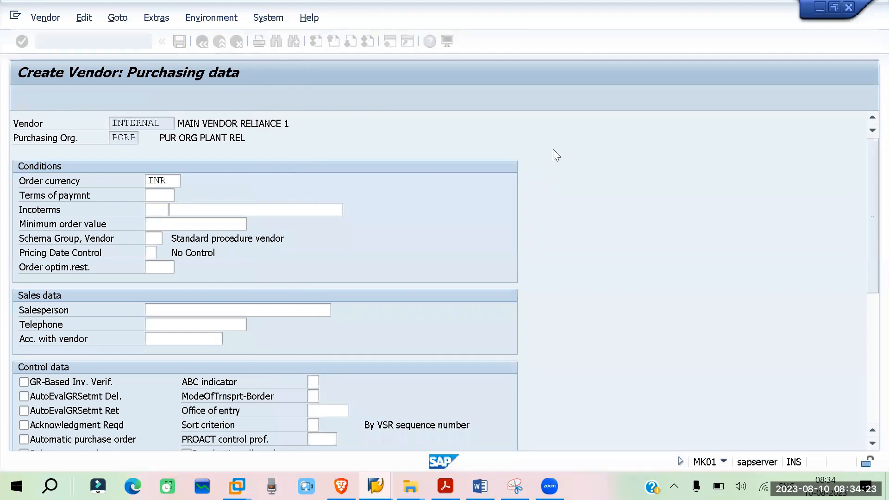
Step: Switch to the vendor account group number range session, leave that view, and open Display IMG through transaction SPRO
mouse_move(377, 486)
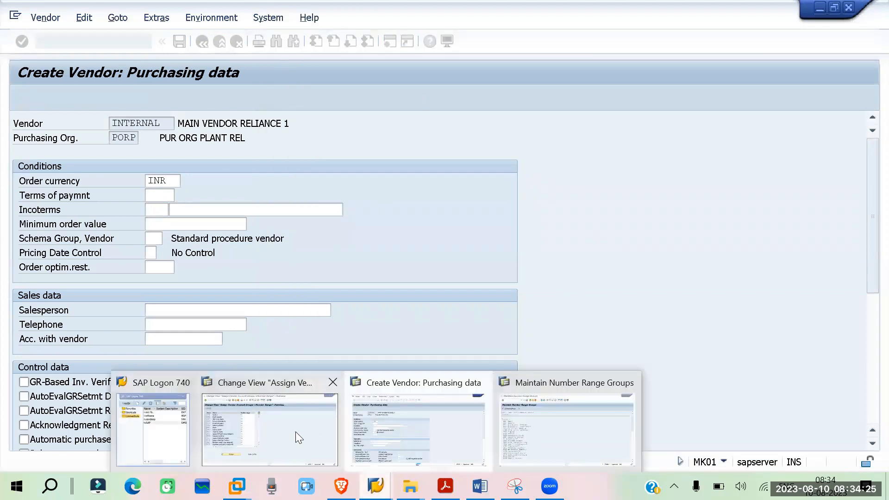
left_click(294, 431)
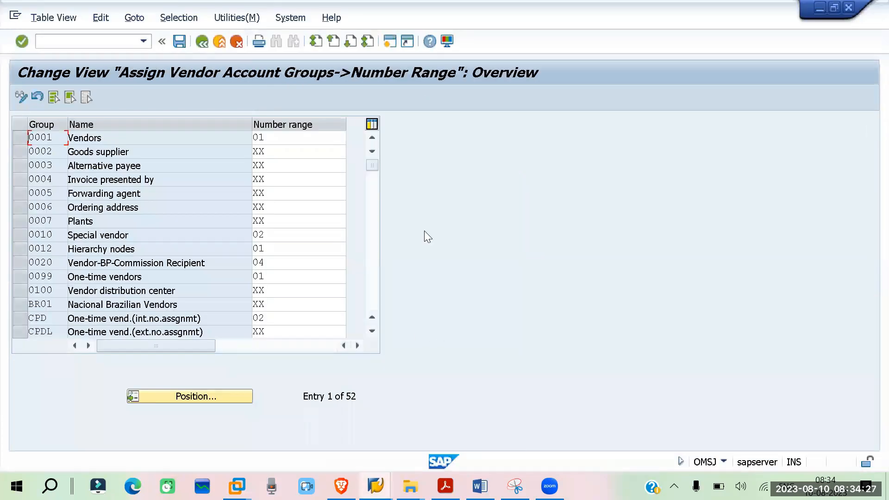
left_click(201, 42)
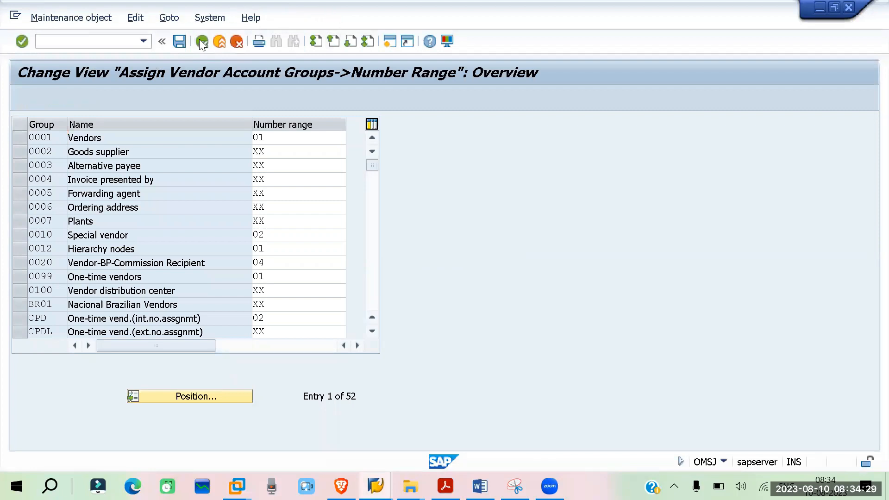
left_click(134, 41)
type("/N")
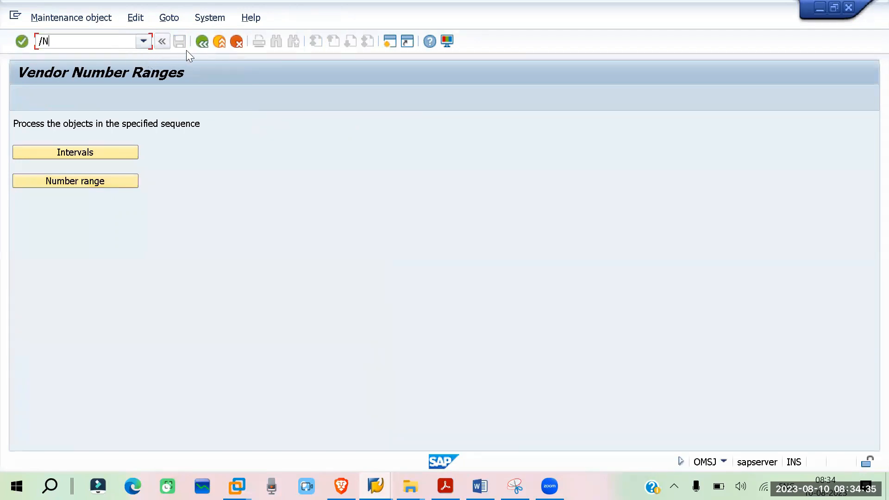
key("Return")
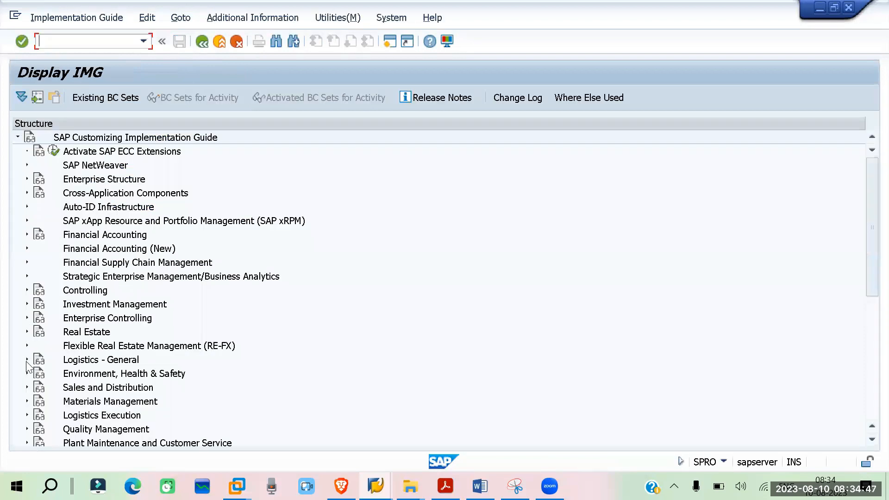
Step: Open Define Terms of Payment in the IMG under Materials Management, Purchasing, Vendor Master
left_click(27, 360)
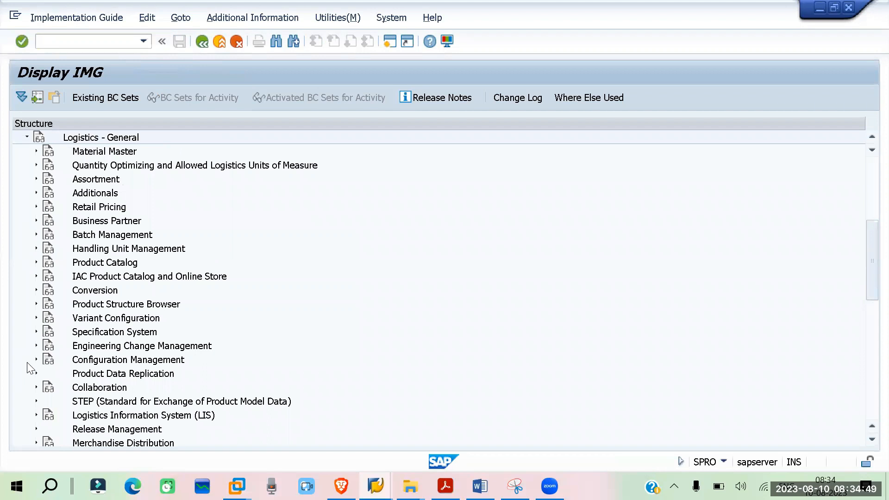
left_click(27, 137)
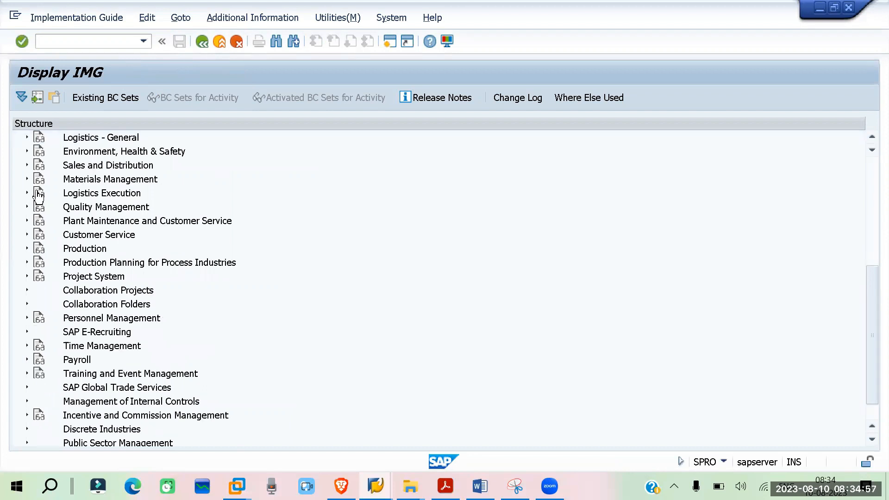
left_click(27, 179)
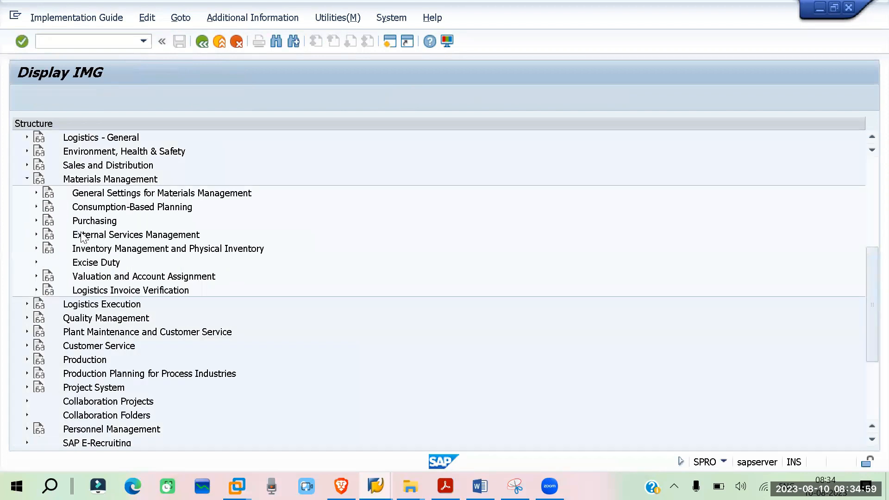
left_click(36, 221)
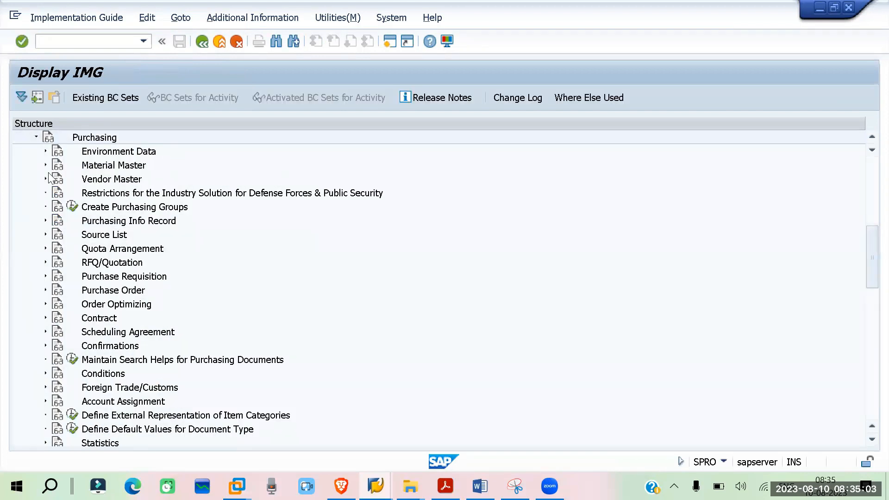
left_click(45, 179)
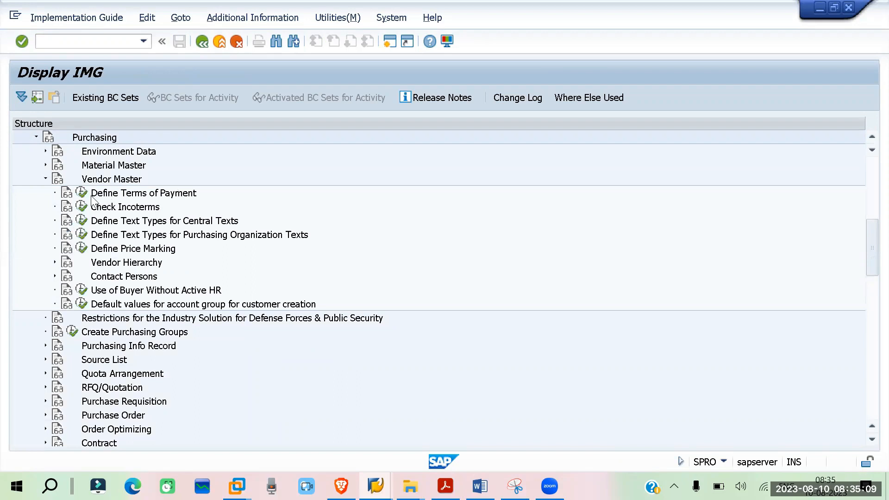
left_click(82, 193)
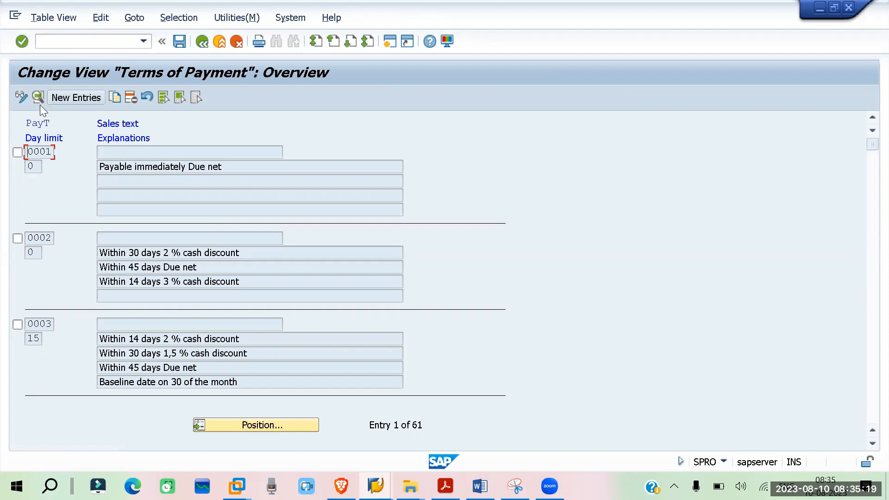
Step: Create a new terms of payment entry ZR01 with a day limit of 90
left_click(74, 96)
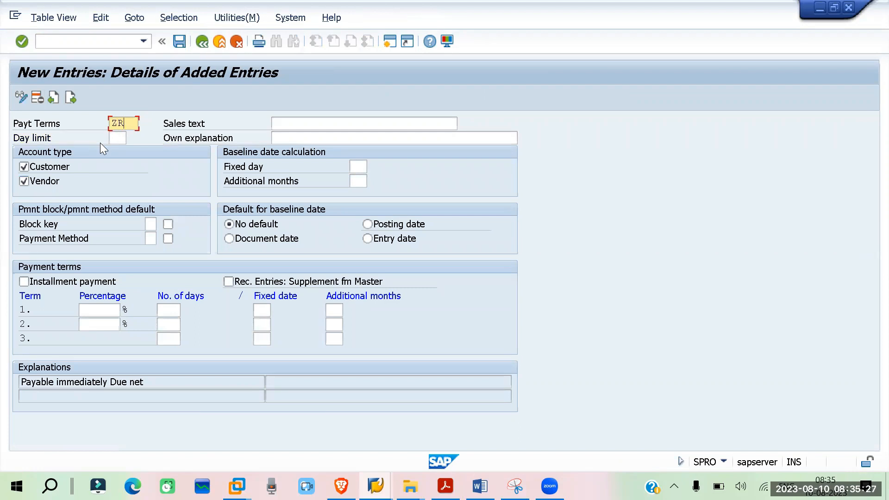
type("01")
left_click(121, 137)
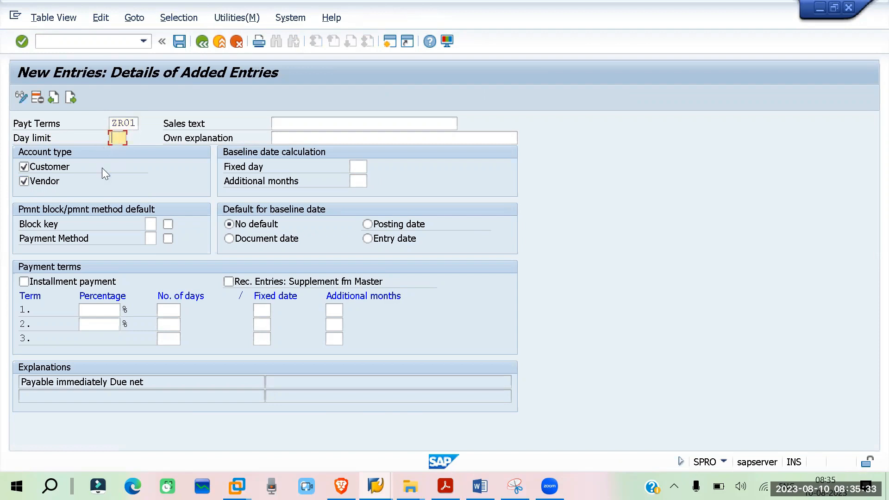
type("90")
Step: Enter "PAYTERM FOR MAIN VENDOR REL" as the sales text of payment terms ZR01
left_click(305, 124)
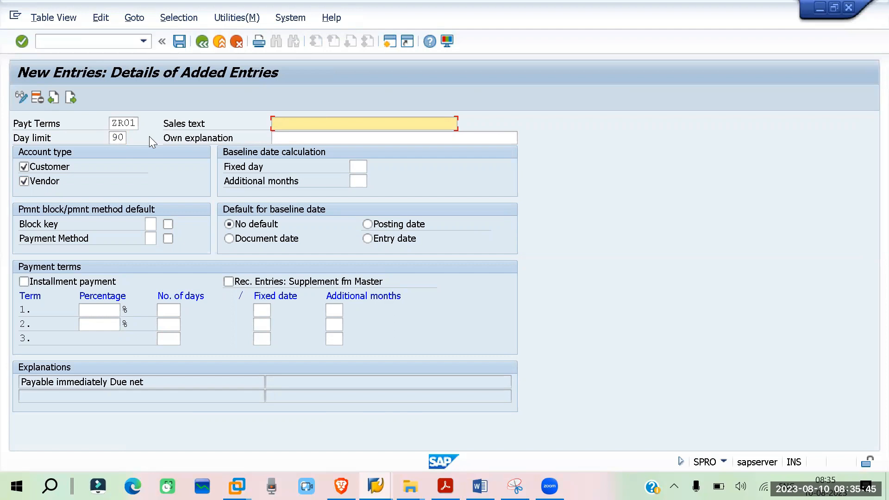
type("PAY")
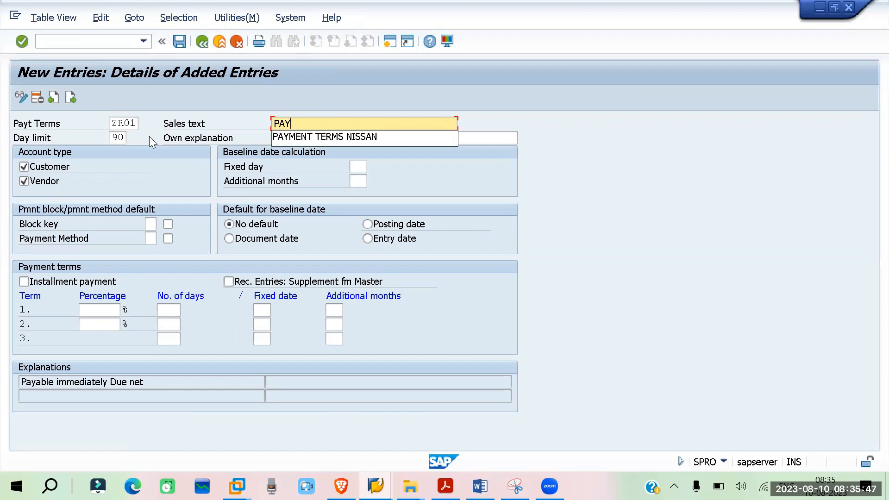
type("TERM")
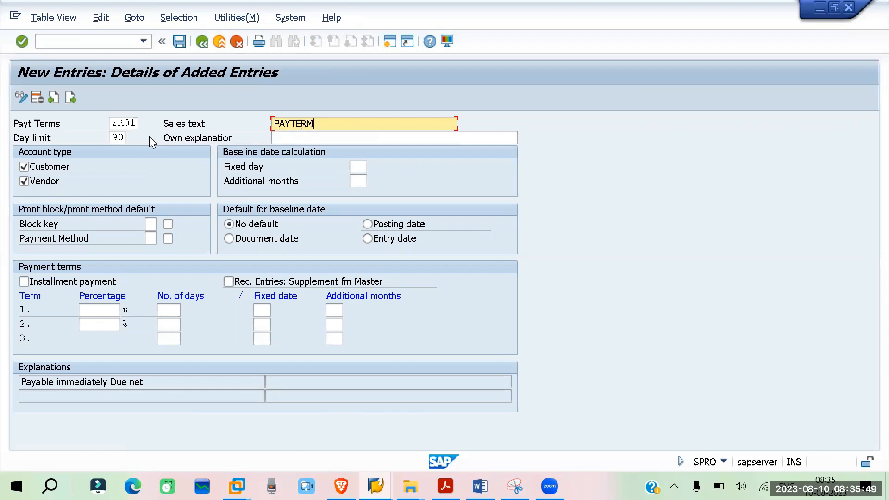
type(" FOR MAIN VENDOOR")
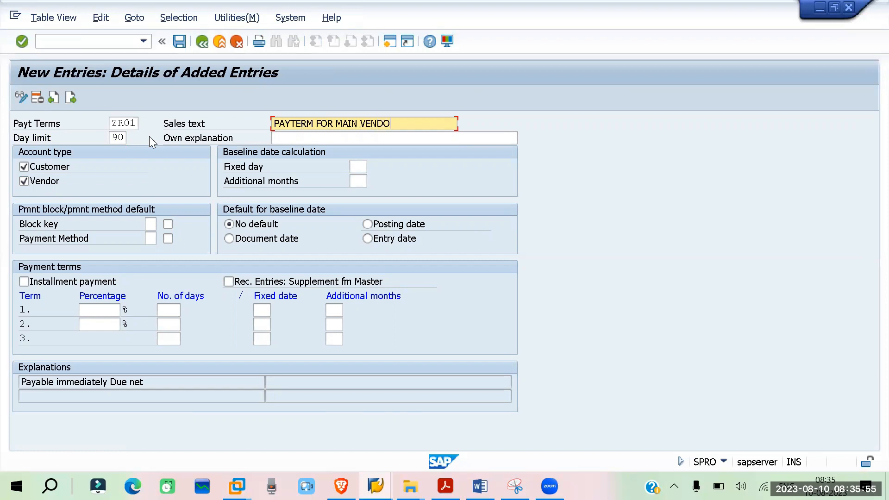
key("BackSpace")
key("BackSpace")
type("R REL")
left_click(113, 139)
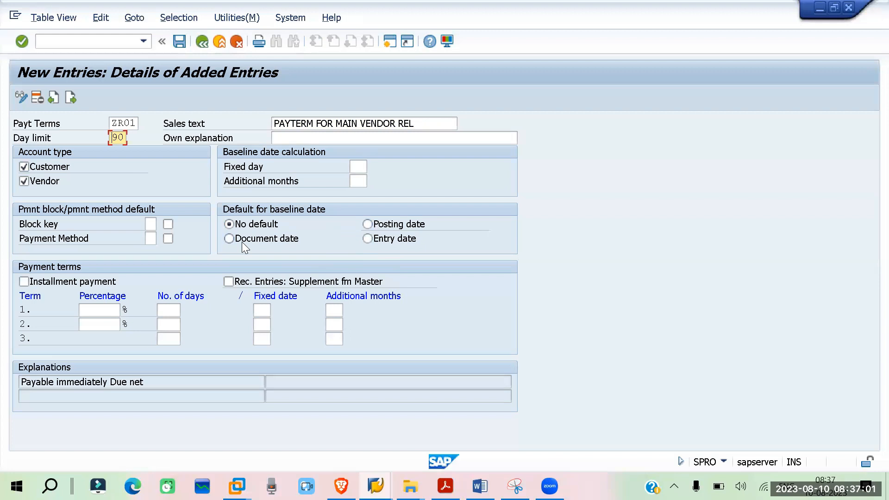
Step: Set the default for baseline date to Posting date and view the available block keys without choosing one
left_click(370, 223)
key("space")
left_click(150, 223)
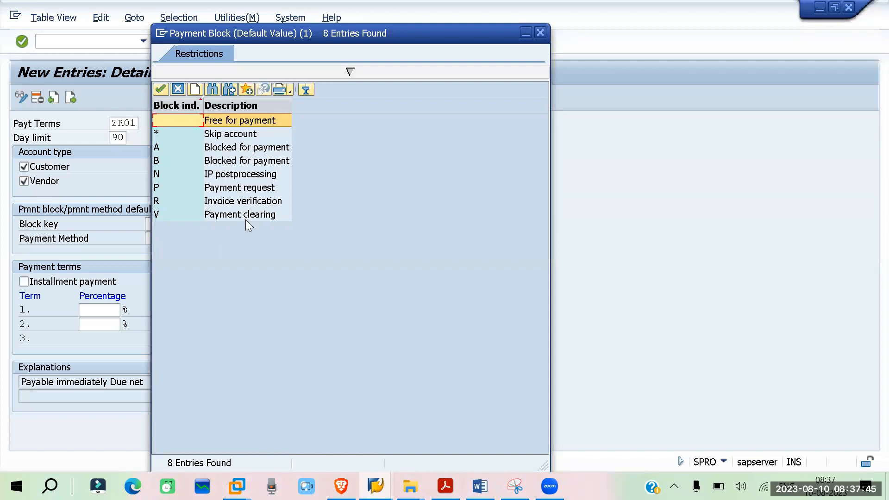
left_click(539, 32)
left_click(149, 225)
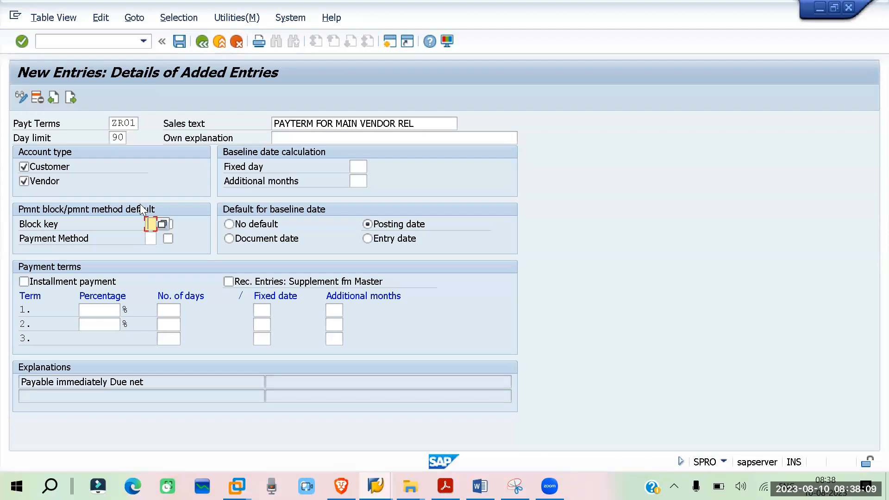
Step: Look up the payment methods for country IN and choose T, Bank Transfer, as the default payment method
left_click(154, 239)
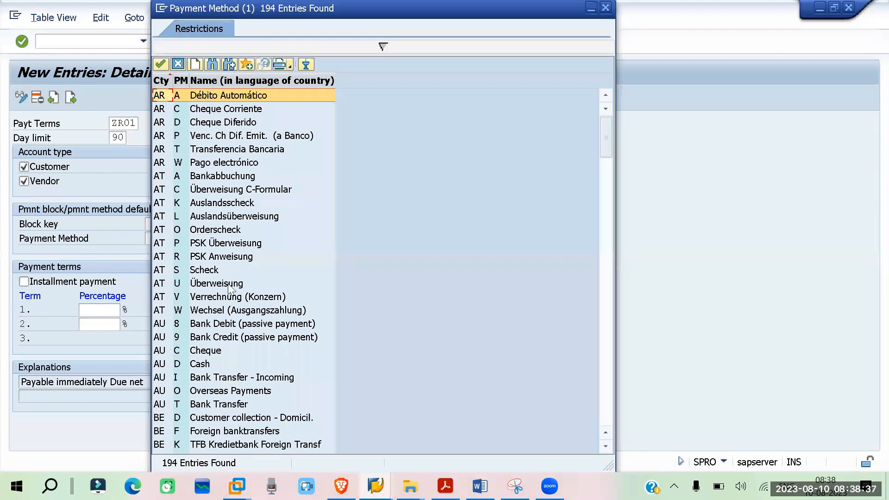
left_click(214, 63)
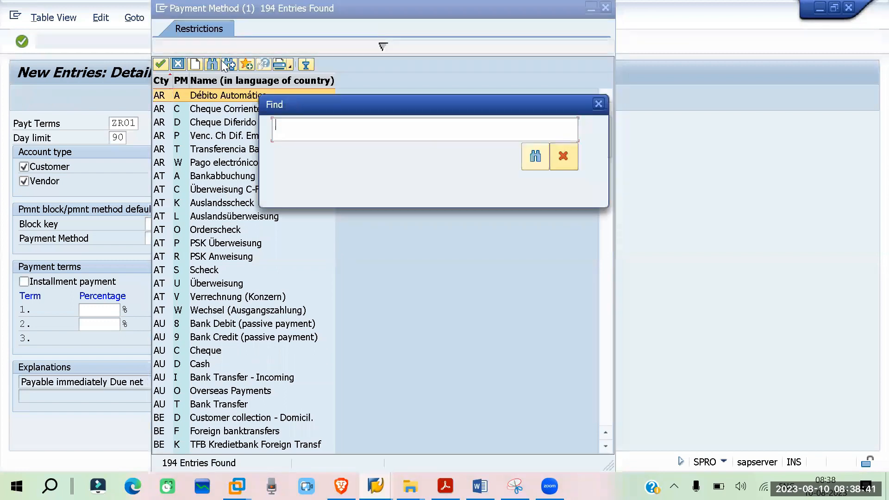
type("IN")
key("Return")
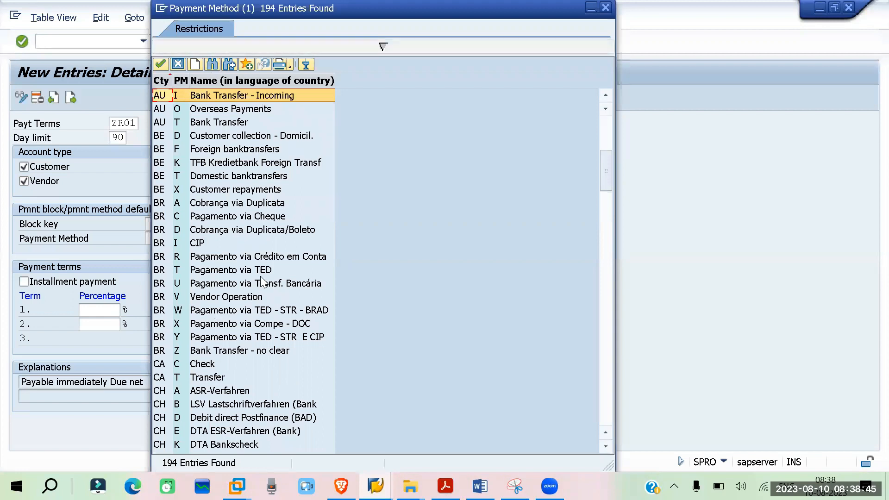
scroll(256, 271, "down", 2)
scroll(256, 270, "down", 18)
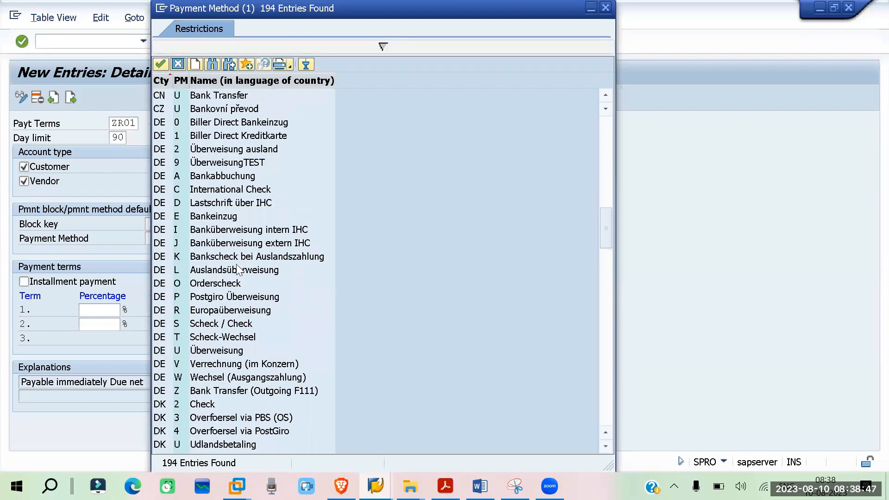
scroll(234, 273, "down", 4)
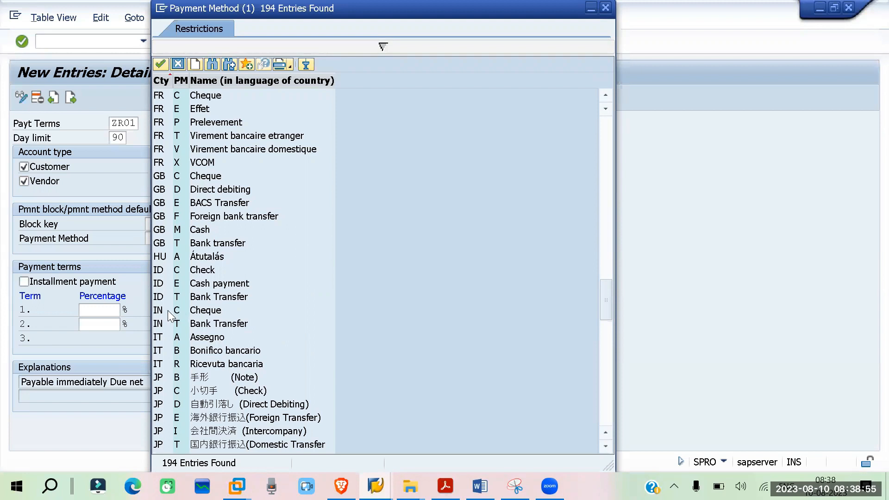
left_click(167, 311)
left_click(168, 324)
left_click(169, 312)
left_click(211, 325)
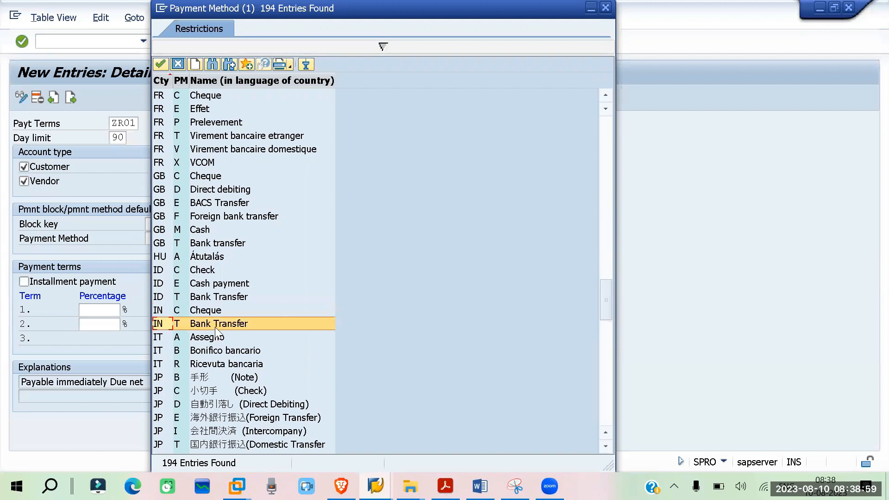
double_click(212, 325)
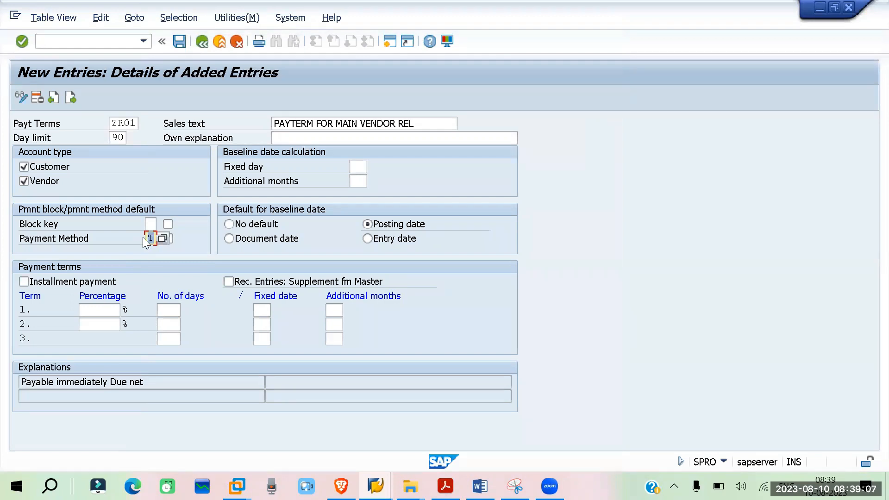
Step: Define the discount terms as 5 percent within 30 days and 3 percent within 60 days
left_click(100, 309)
type("5")
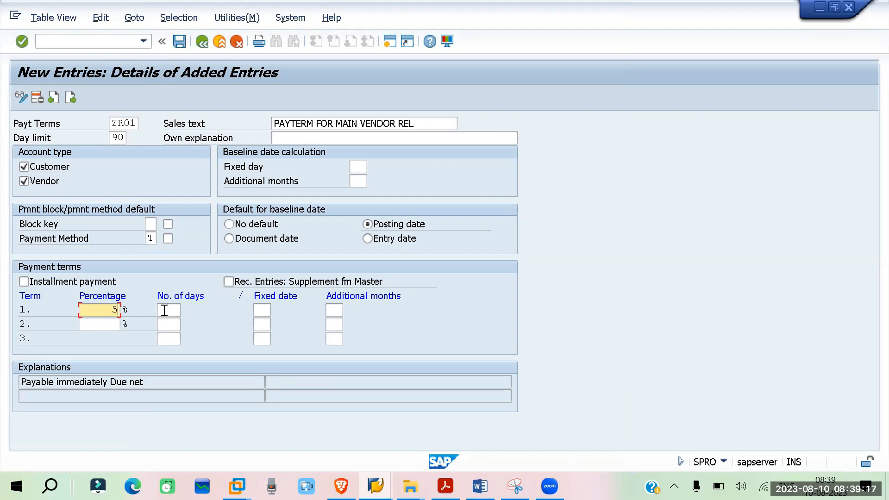
left_click(166, 311)
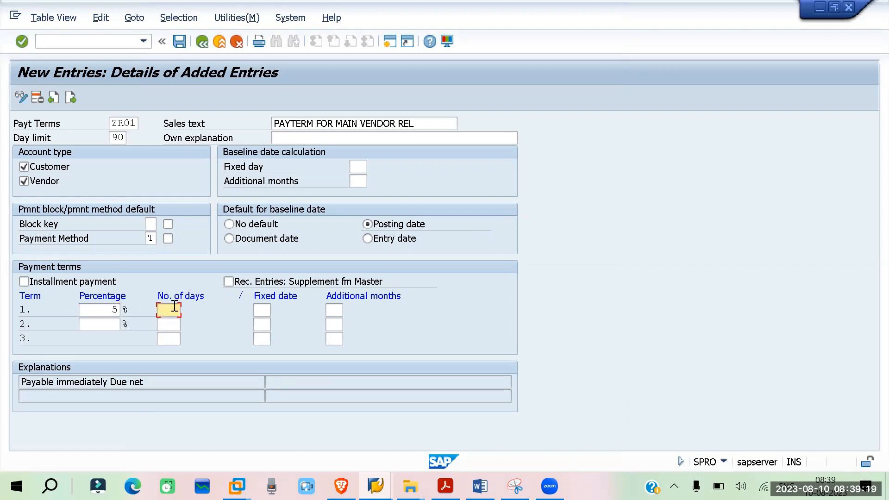
type("0")
left_click(98, 322)
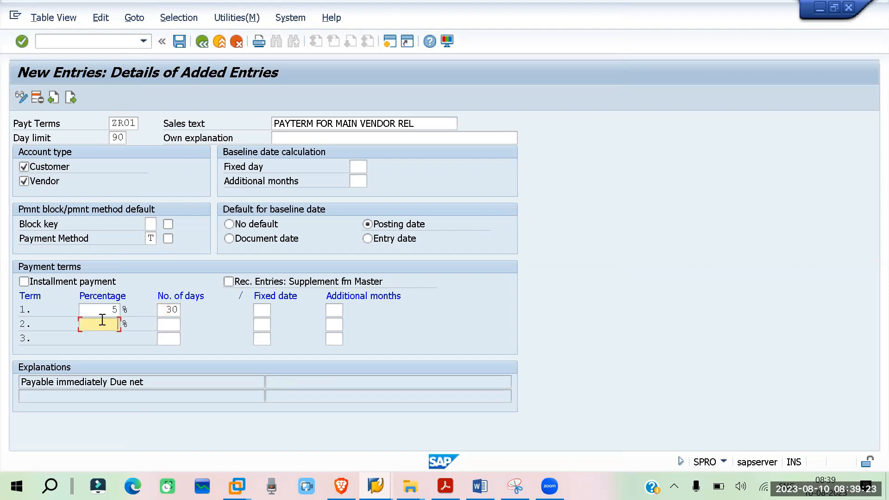
type("3")
left_click(163, 323)
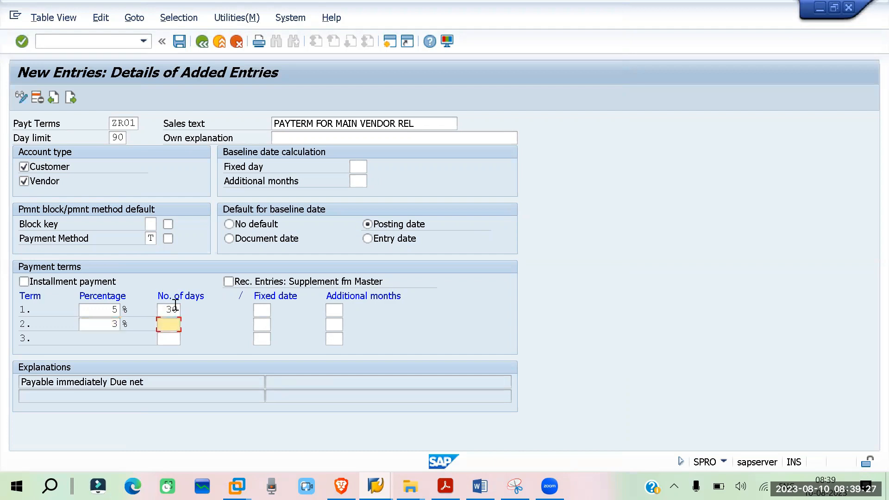
type("60")
key("Return")
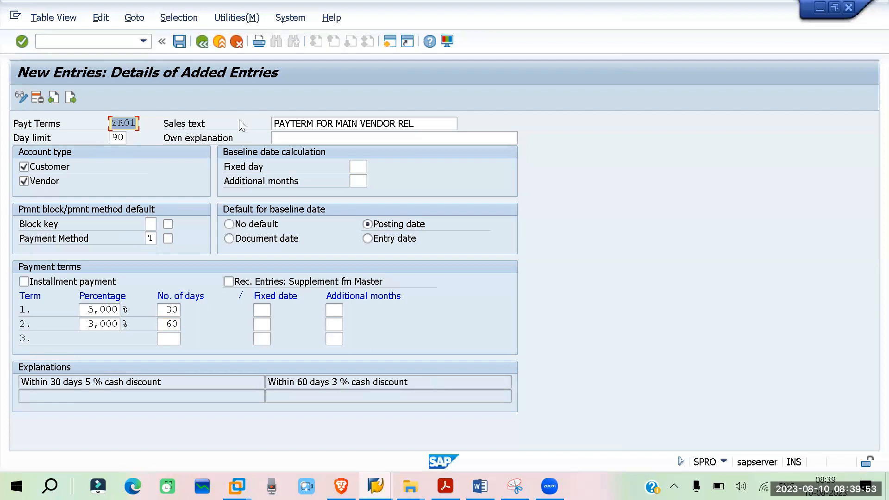
Step: Copy the explanation "Within 30 days 5 % cash discount" into Own explanation and save the entry with the proposed customizing request
left_click_drag(171, 386, 10, 383)
key("ctrl+c")
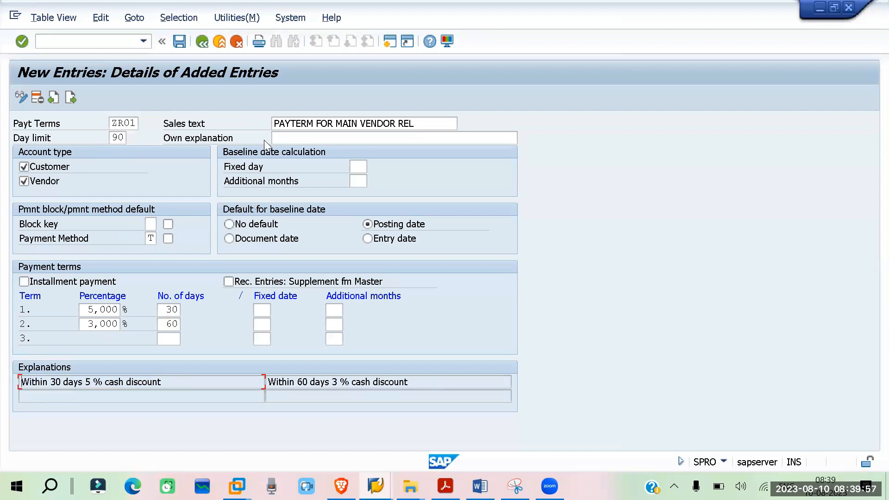
left_click(279, 138)
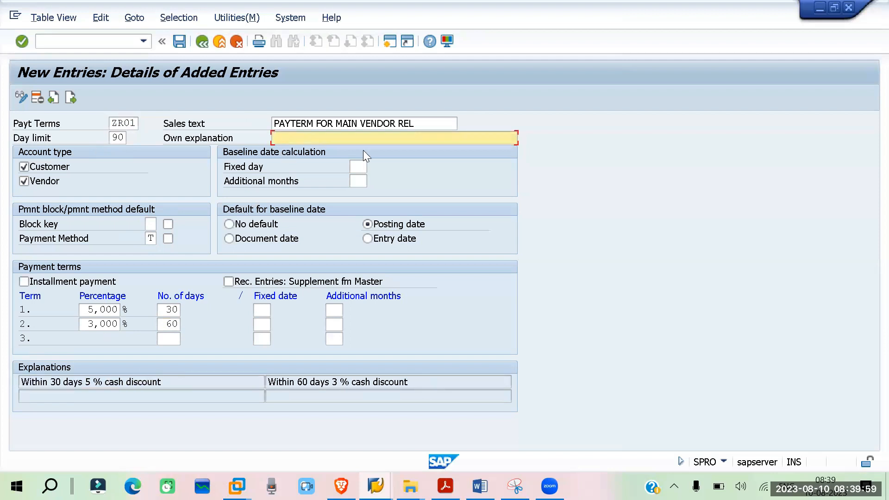
key("ctrl+v")
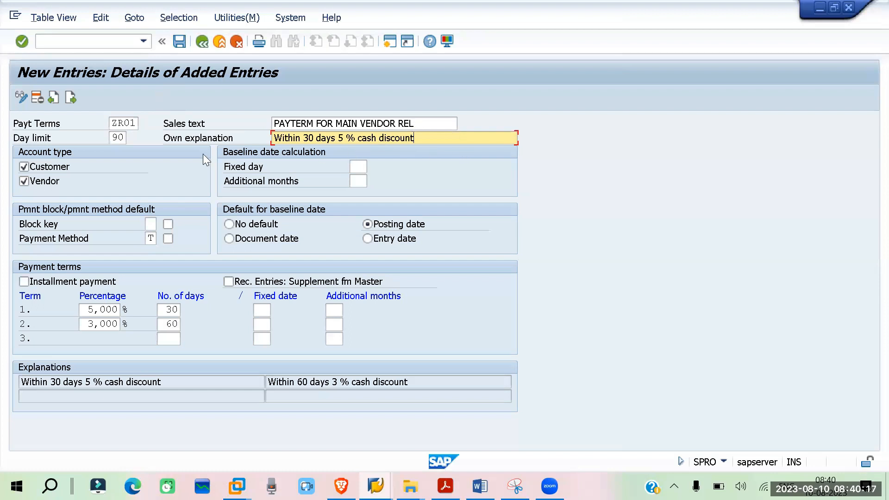
key("ctrl+s")
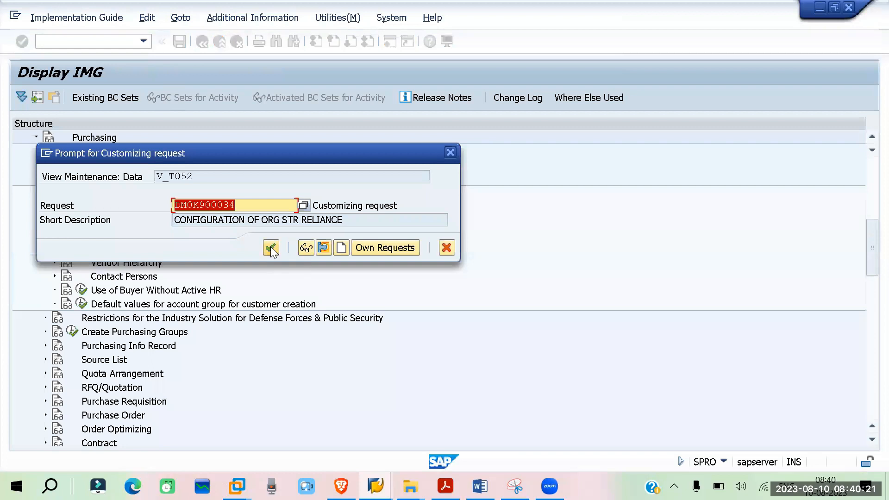
left_click(272, 248)
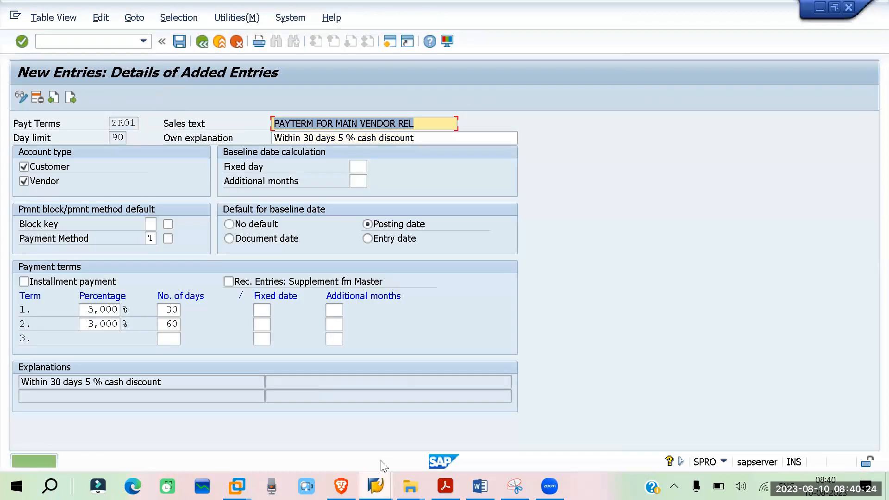
Step: Switch to the Create Vendor session and set the vendor's terms of payment to ZR01
mouse_move(375, 485)
left_click(270, 424)
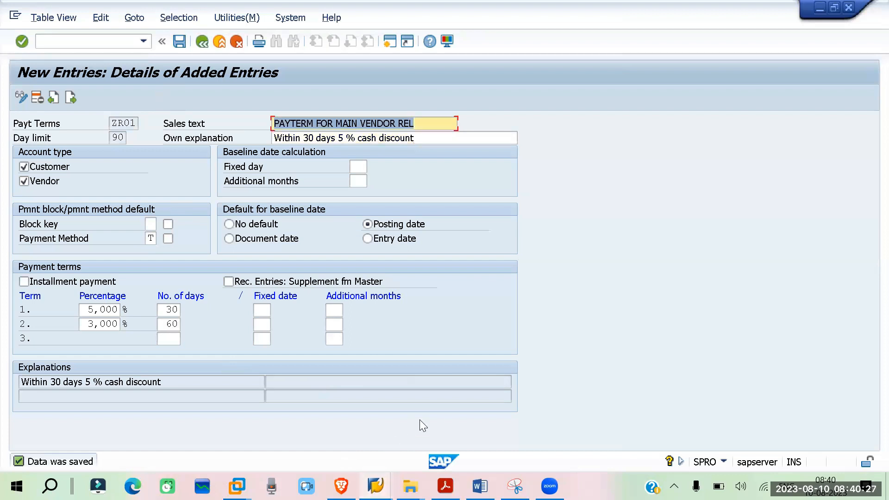
mouse_move(375, 486)
left_click(407, 410)
left_click(161, 195)
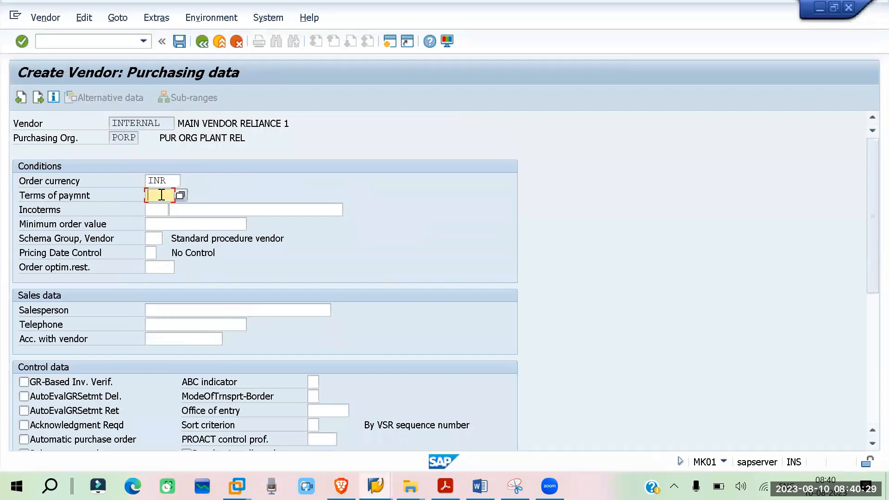
type("ZRP")
type("1")
Step: Open the list of Incoterms for the vendor and go through the entries CIP, CPT, DAF, DDP and DDU
left_click(154, 208)
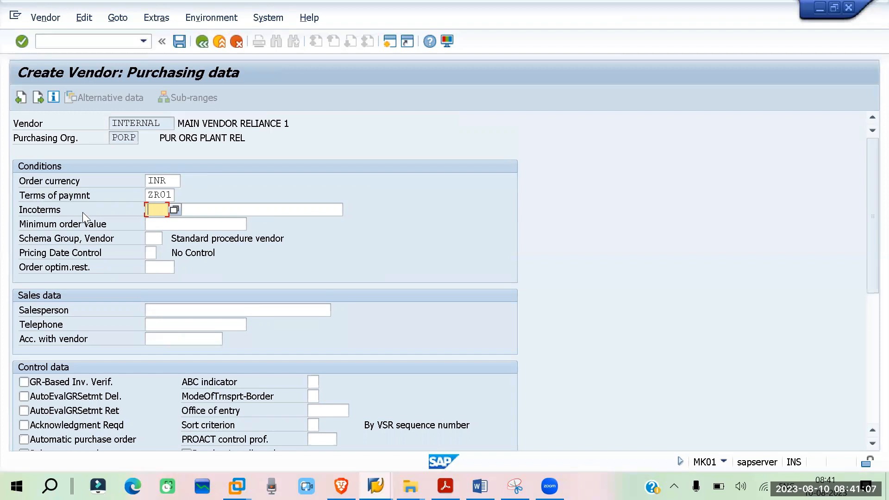
left_click(174, 209)
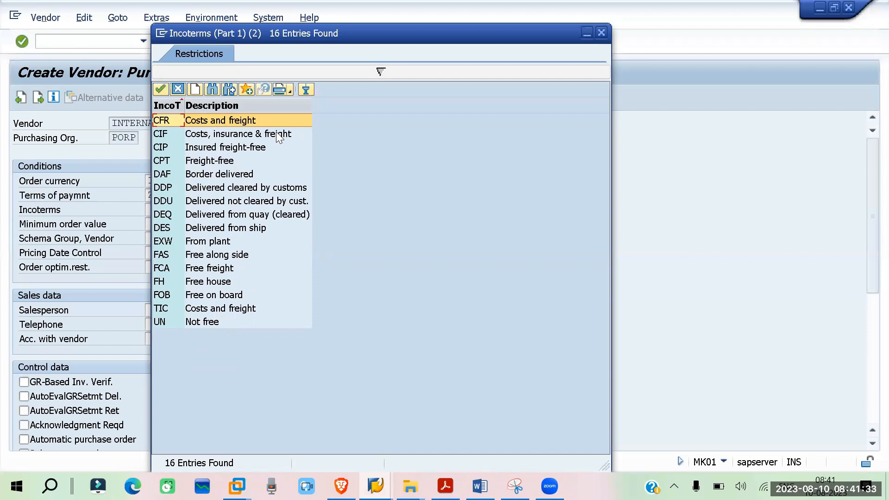
left_click(237, 148)
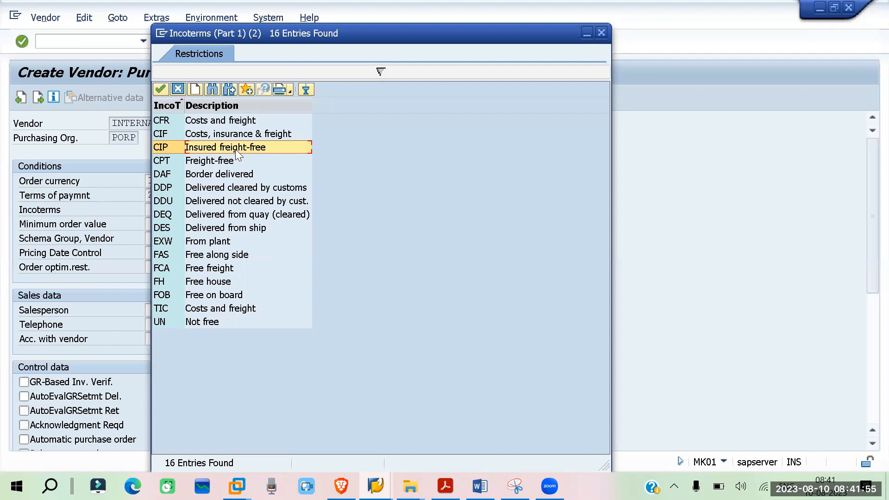
left_click(207, 161)
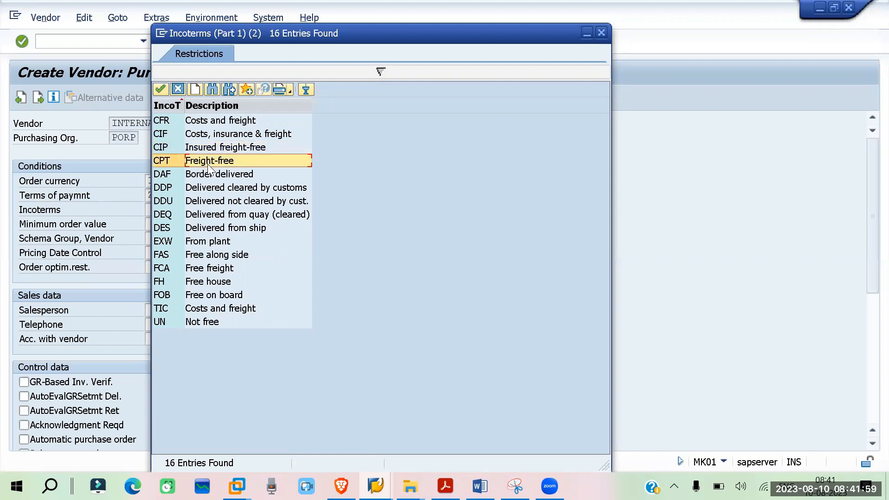
left_click(219, 177)
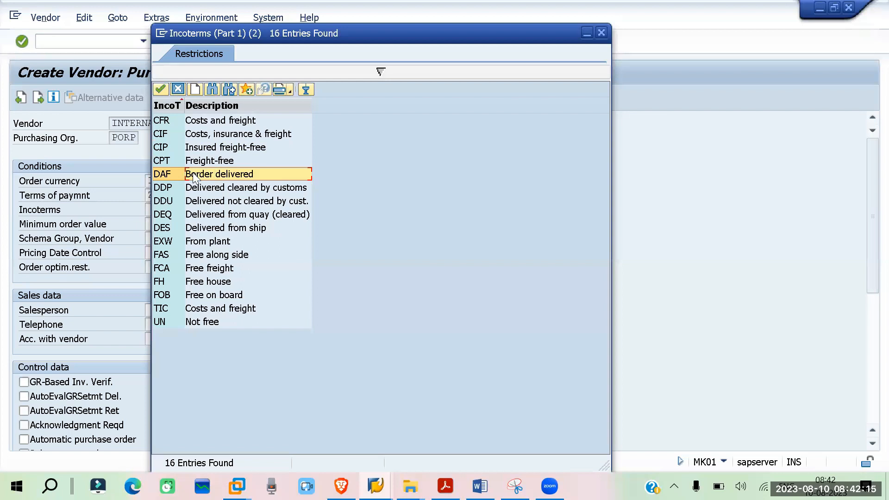
left_click(178, 185)
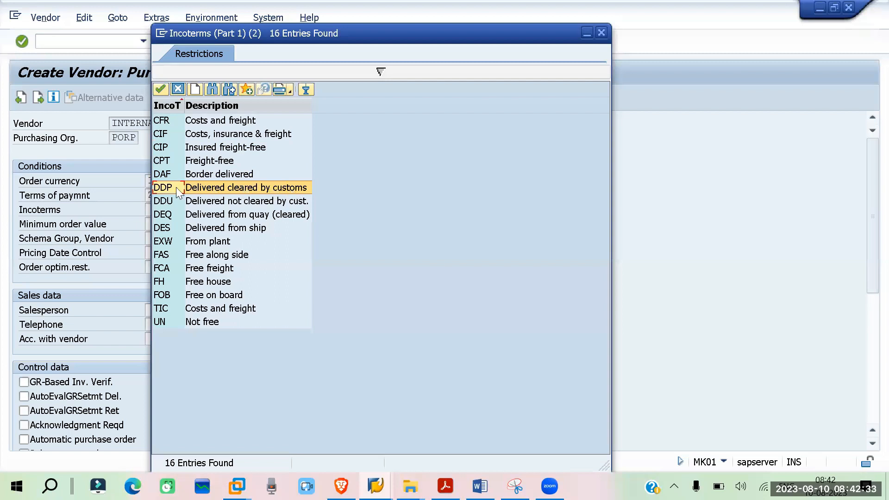
left_click(169, 203)
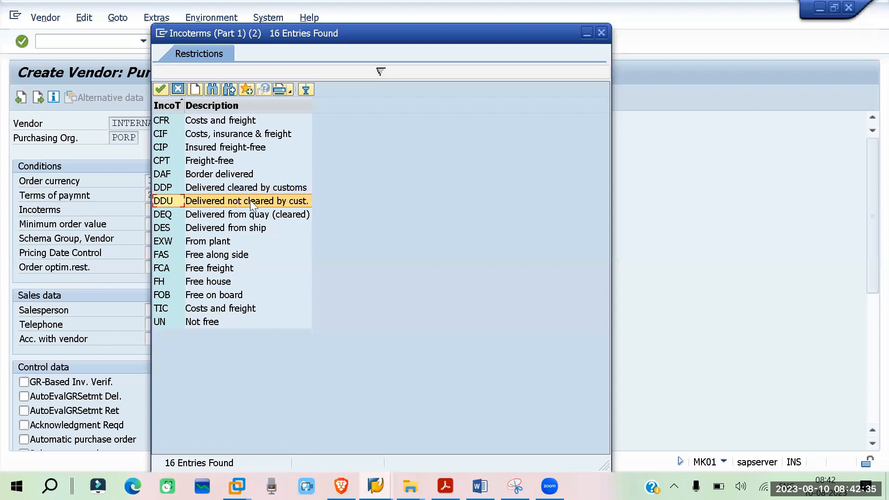